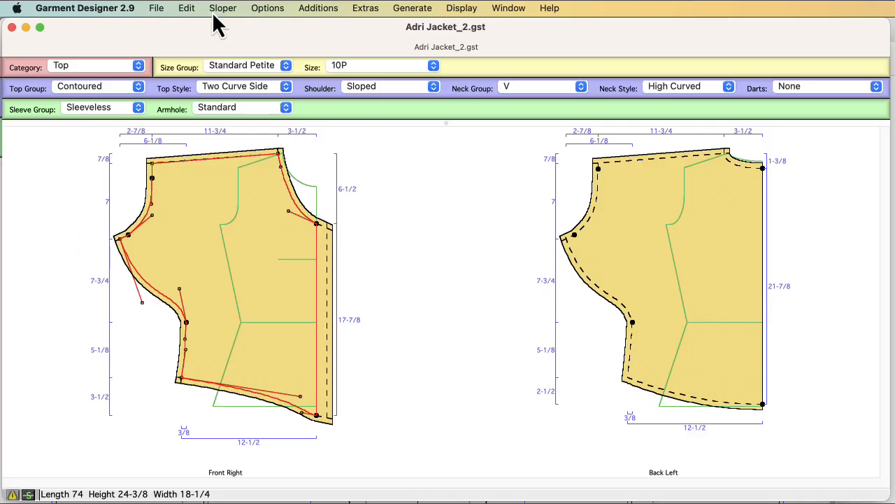
Set the page setup's paper size to the custom 22x40 inch format in portrait orientation.
left_click(156, 8)
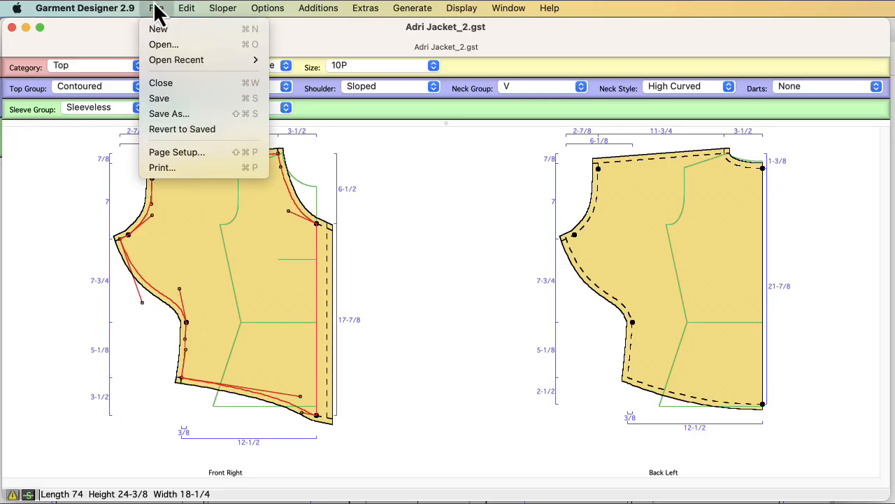
left_click(172, 152)
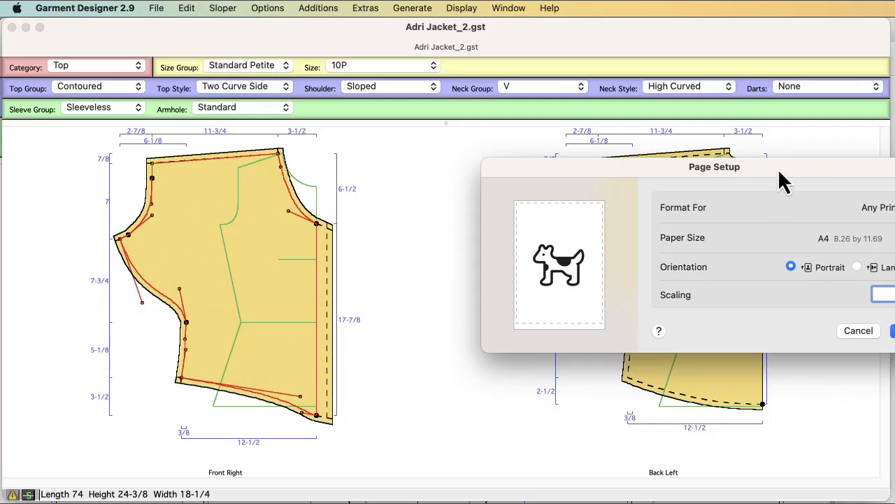
left_click_drag(778, 169, 548, 149)
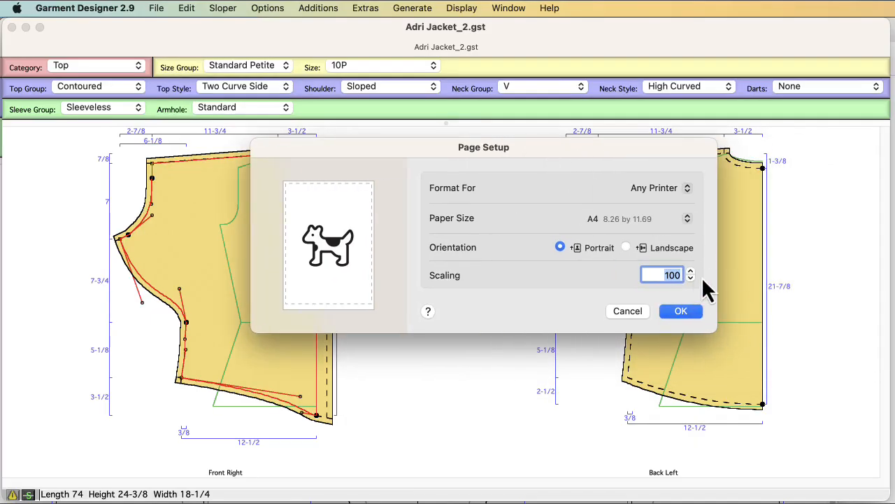
left_click(685, 221)
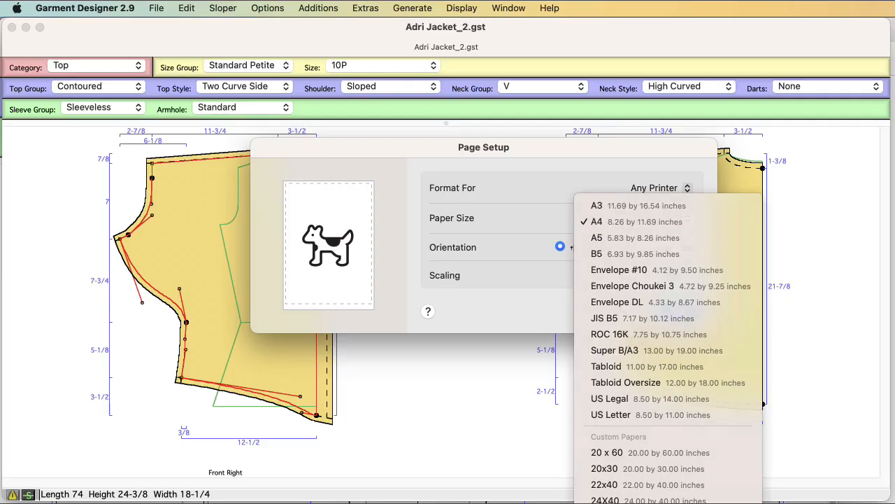
left_click(689, 503)
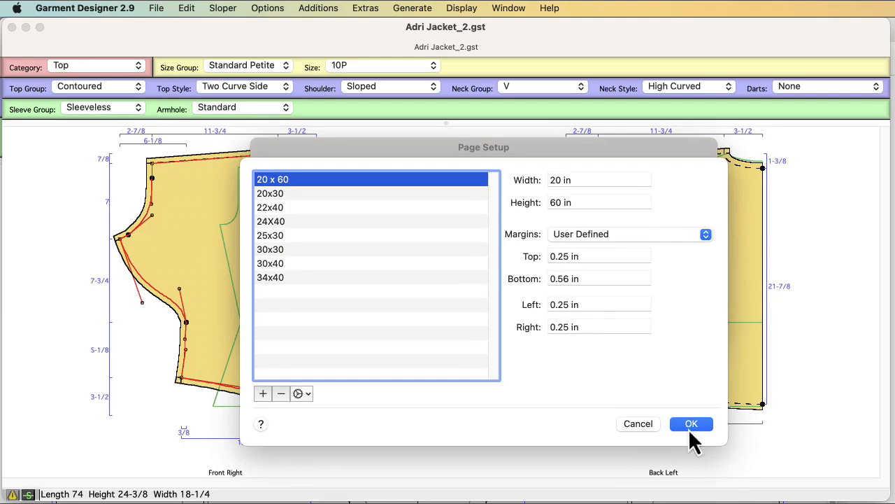
left_click(272, 208)
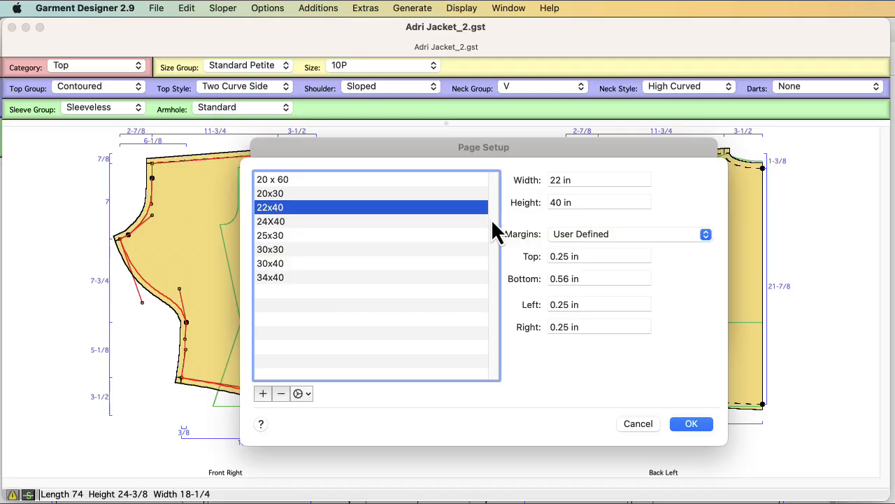
left_click(691, 424)
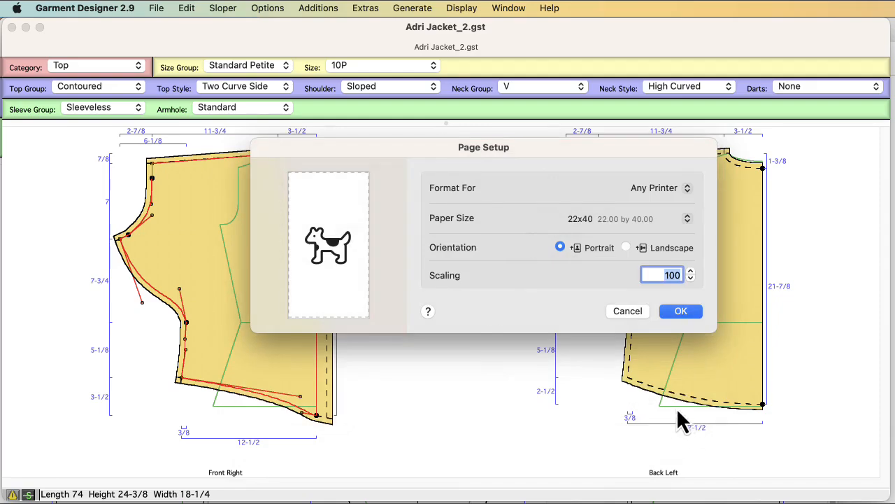
left_click(677, 313)
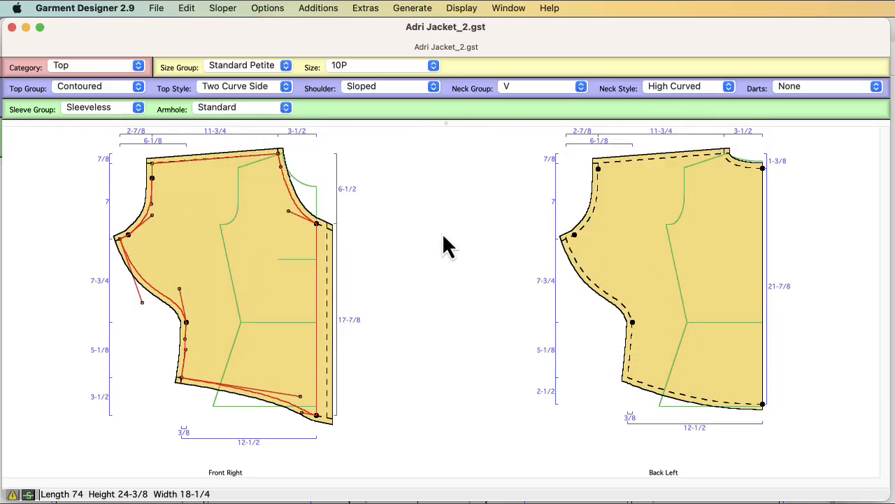
Hide the dimensions and show only the pattern without the sloper, dismissing the alert.
left_click(462, 8)
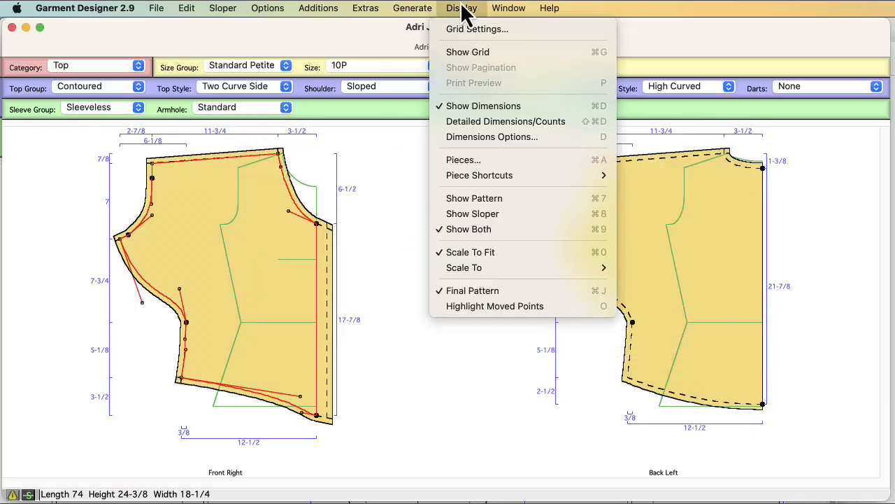
left_click(469, 106)
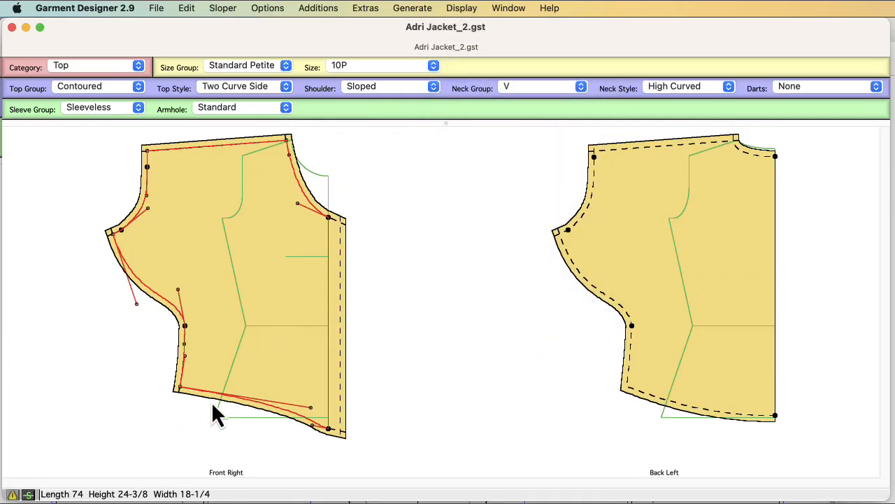
left_click(472, 6)
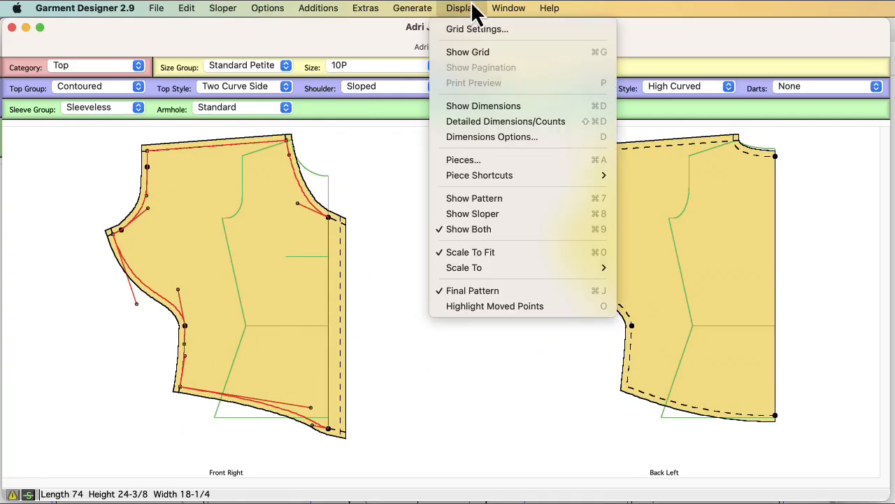
left_click(473, 200)
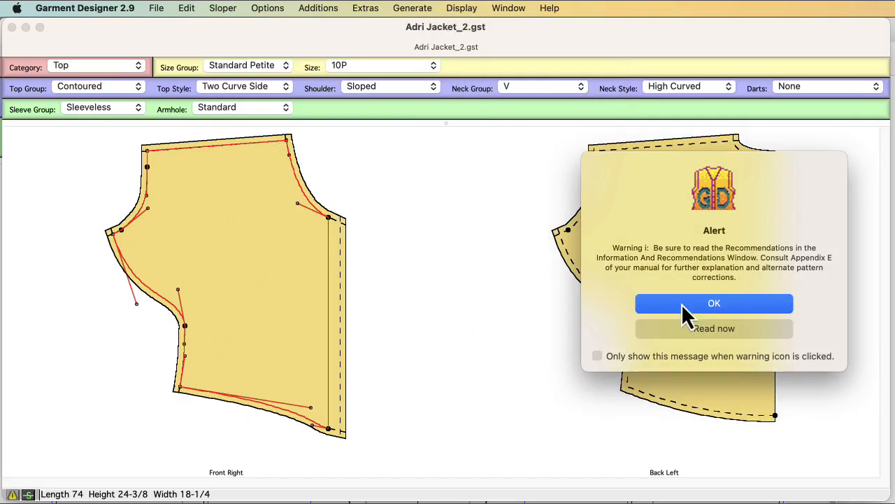
left_click(732, 304)
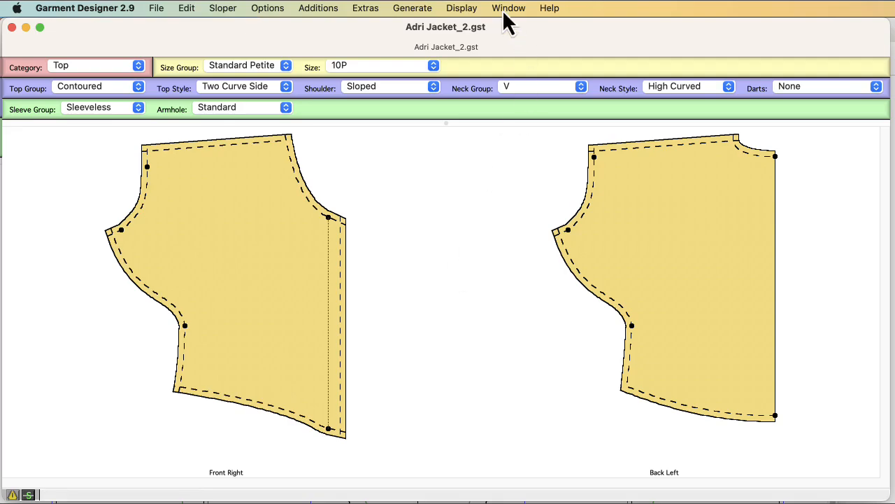
Scale the display to actual size and check how the front and back pieces fit on the pages.
left_click(461, 9)
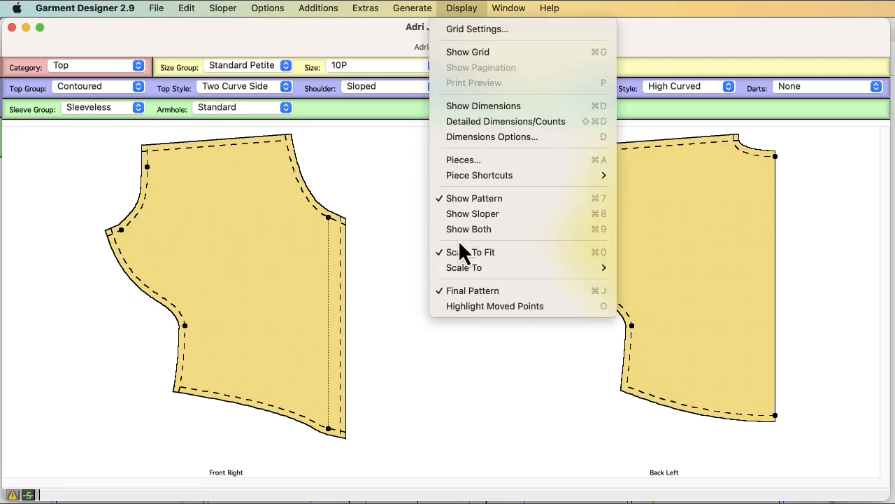
mouse_move(460, 268)
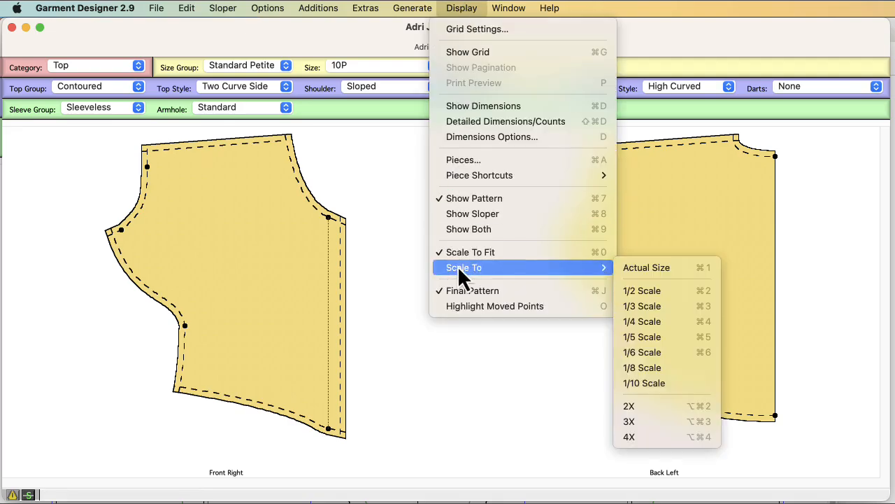
left_click(656, 269)
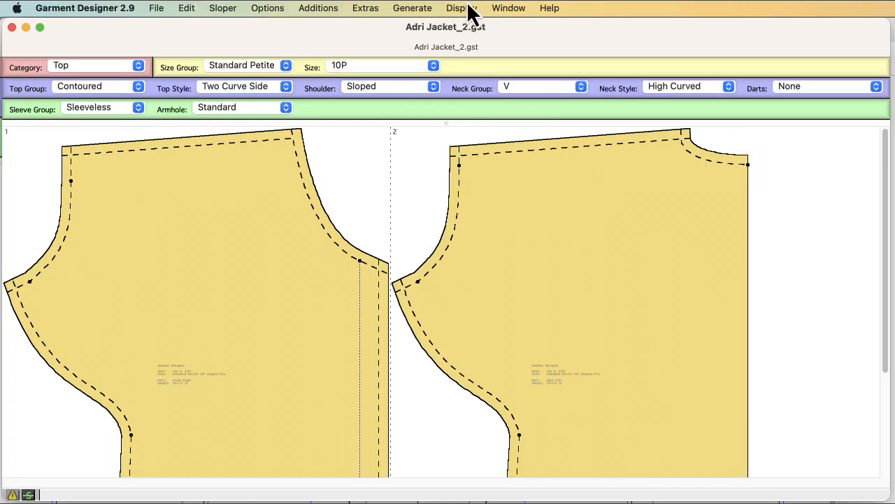
left_click(467, 9)
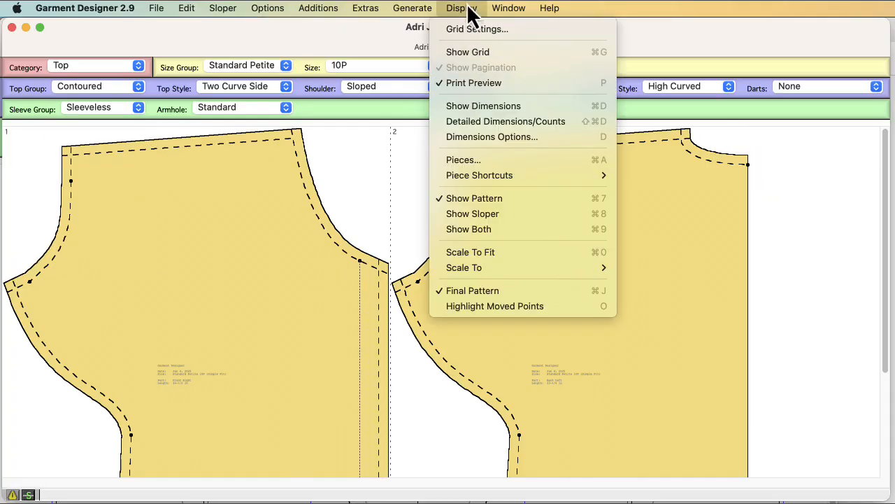
left_click(468, 8)
scroll(313, 291, "down", 5)
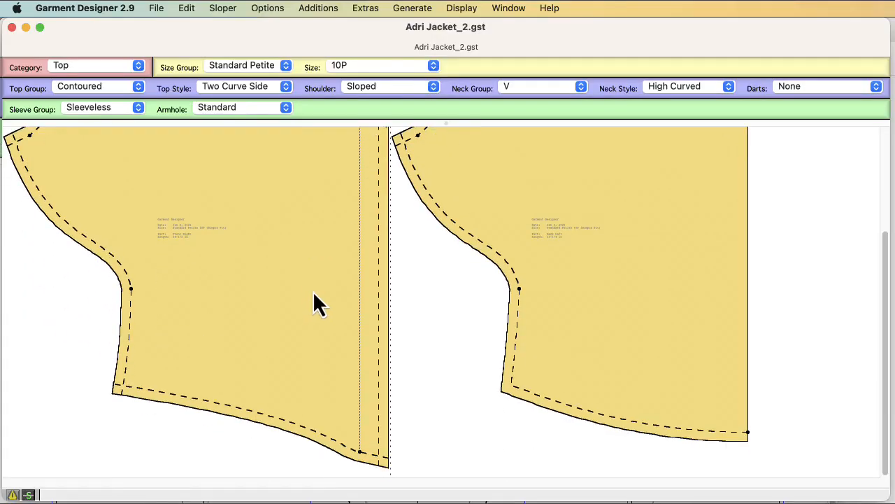
scroll(312, 289, "up", 3)
scroll(312, 284, "up", 3)
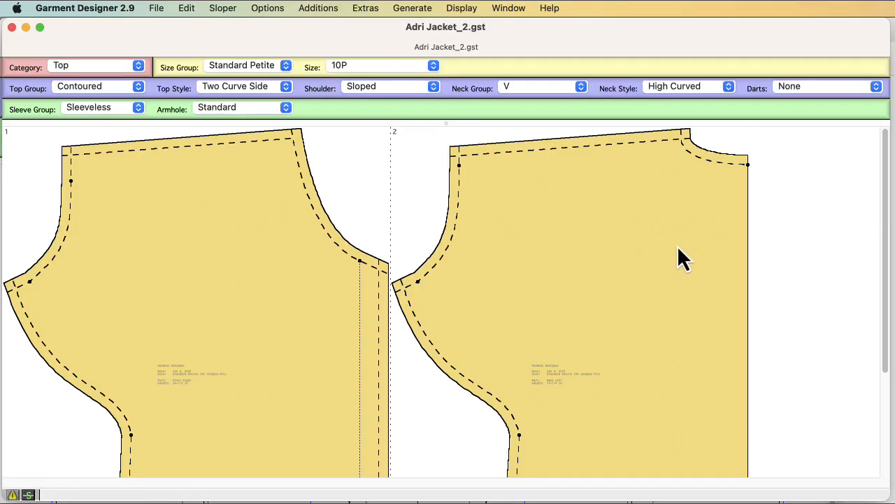
Start printing all pages of the pattern with the output saved as a PDF, shrinking the save dialog to fit.
left_click(158, 9)
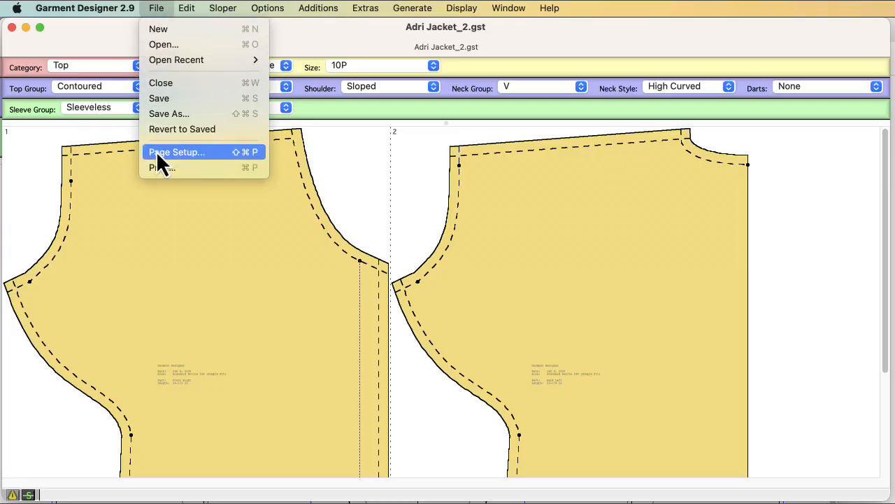
left_click(161, 169)
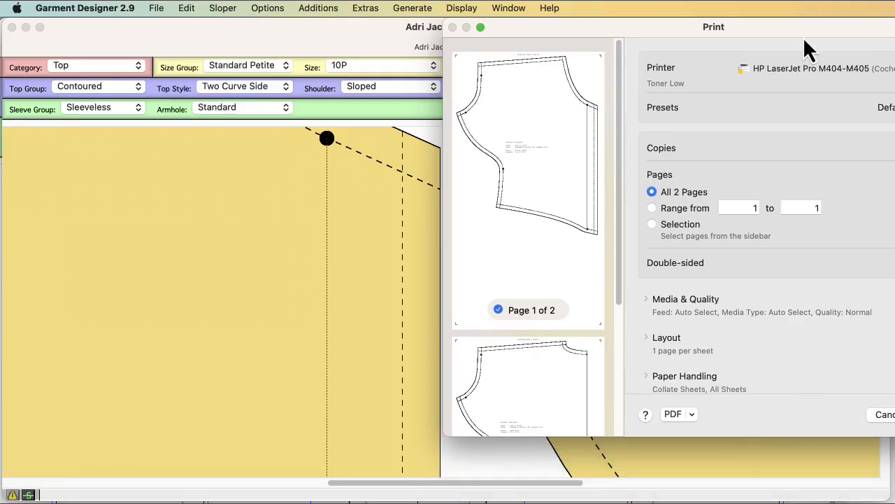
left_click_drag(804, 37, 515, 20)
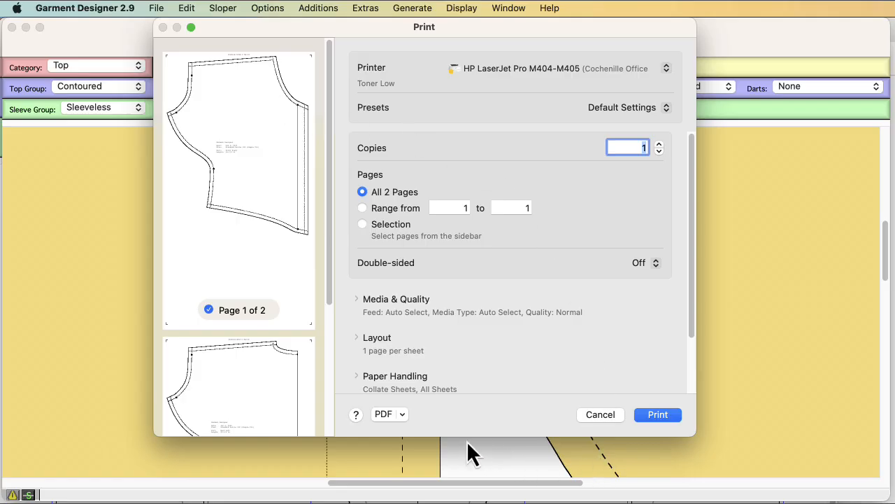
left_click(402, 417)
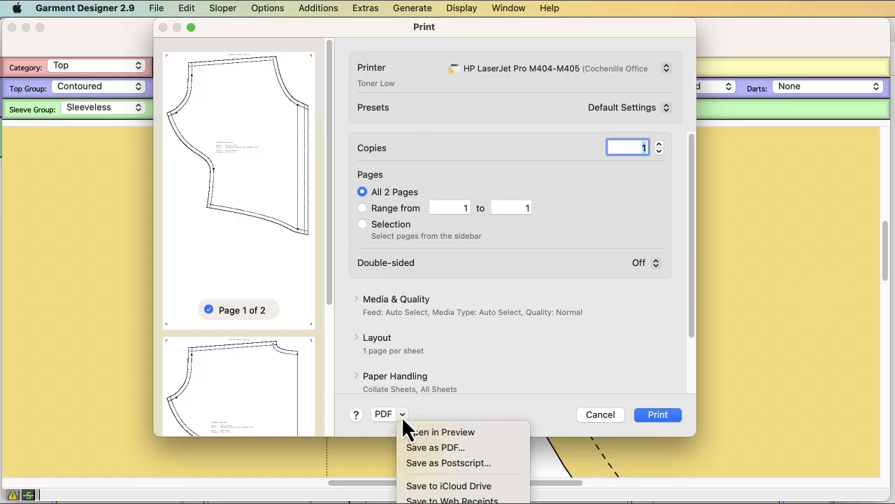
left_click(430, 448)
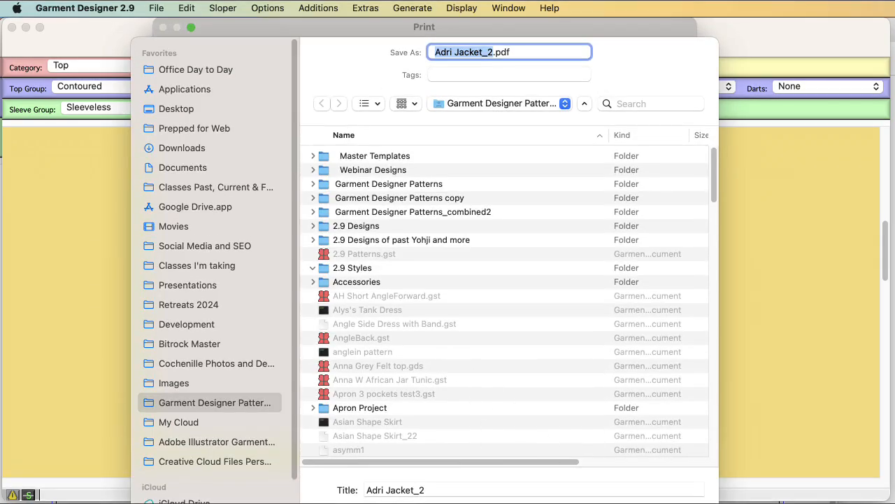
left_click_drag(719, 503, 611, 438)
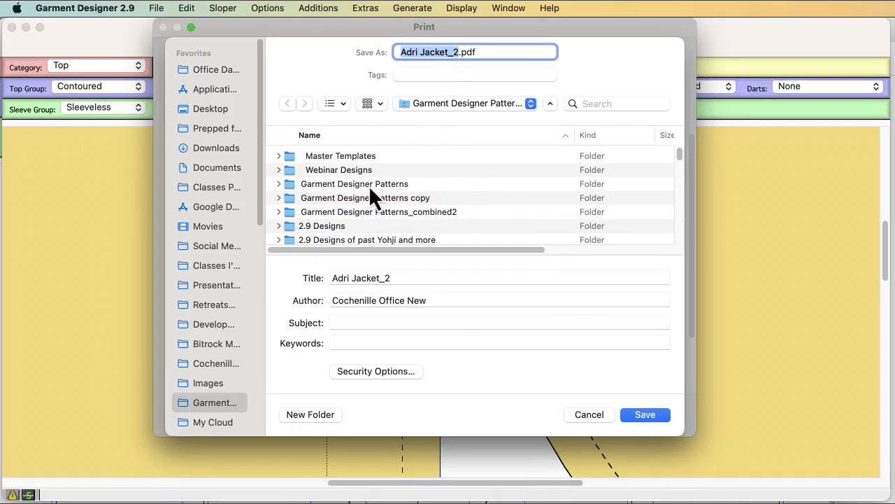
Search the Mac for "plotter" and save Adri Jacket_2.pdf in the Plotter Patterns folder.
scroll(360, 187, "down", 5)
scroll(367, 187, "up", 5)
left_click(595, 96)
type("plo")
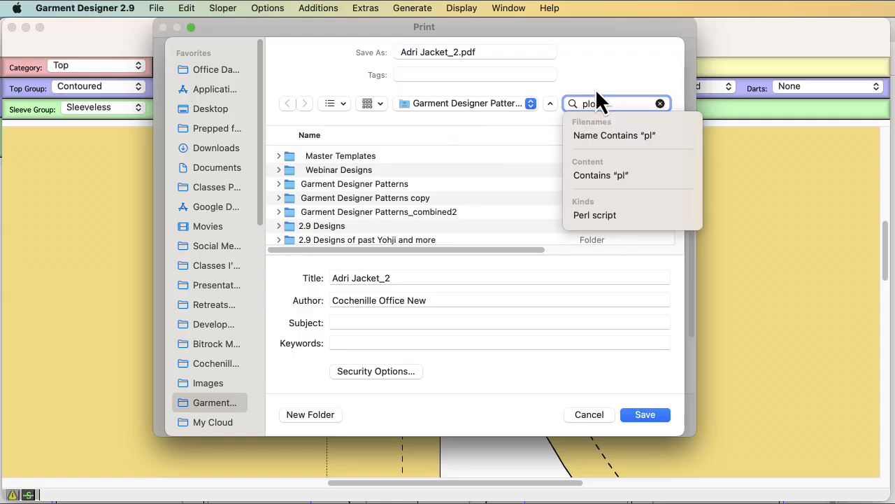
type("tter")
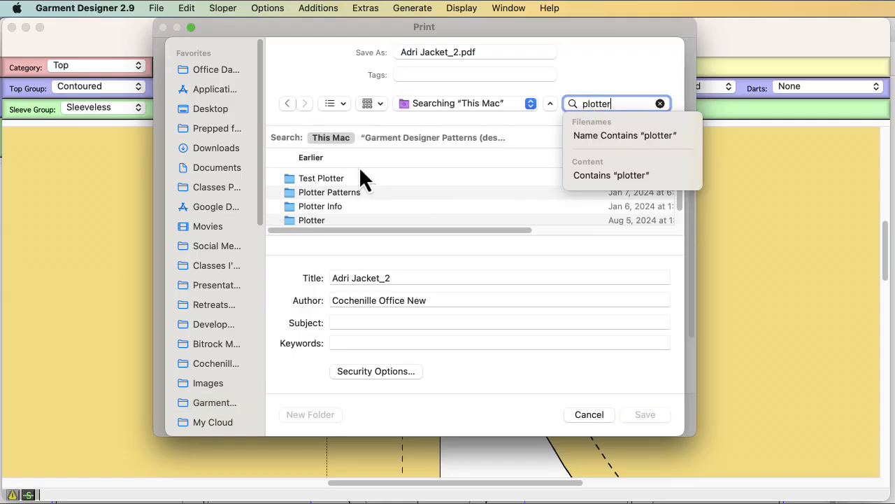
double_click(313, 194)
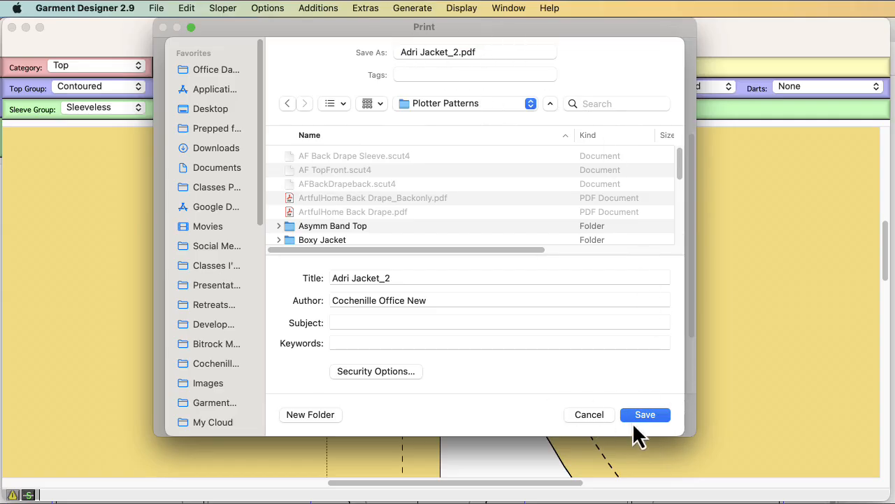
left_click(645, 415)
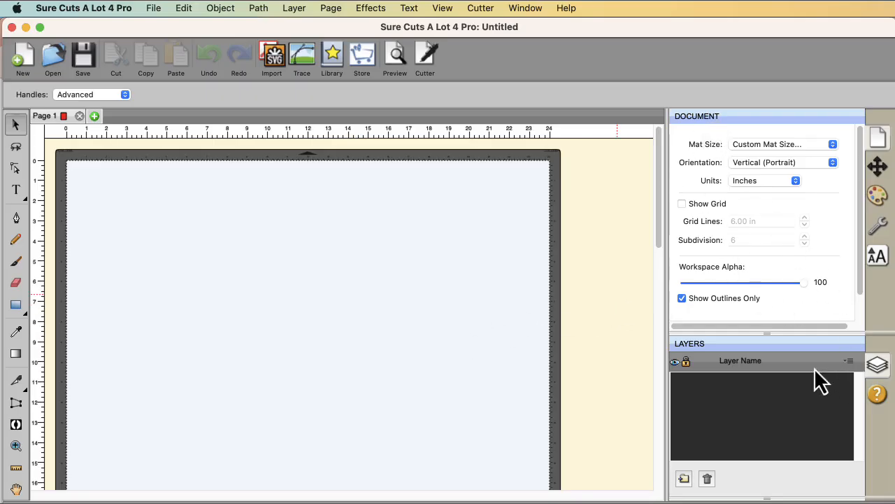
In Sure Cuts A Lot 4 Pro, review the fill and stroke settings and apply a custom mat size of 24 by 50 inches.
left_click(880, 201)
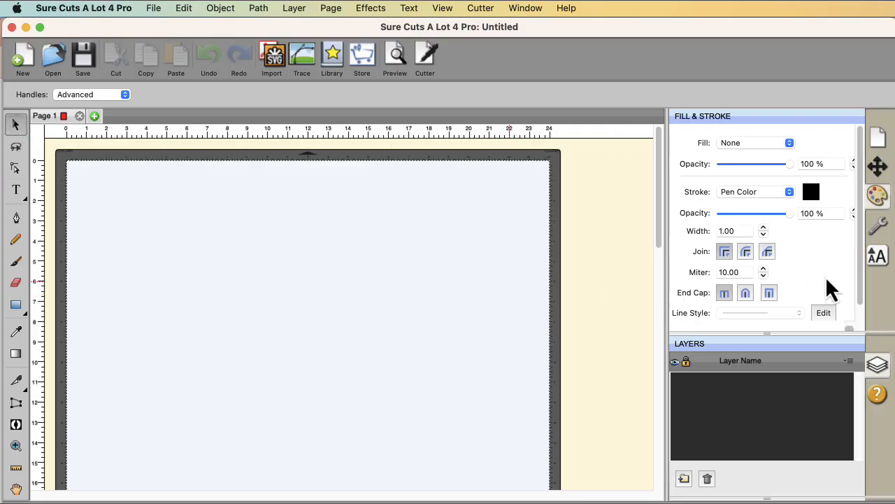
left_click(879, 143)
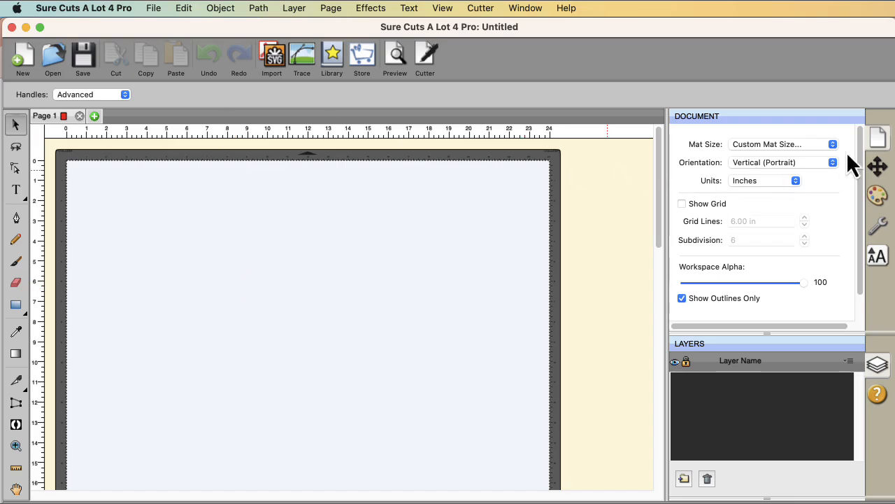
left_click(803, 144)
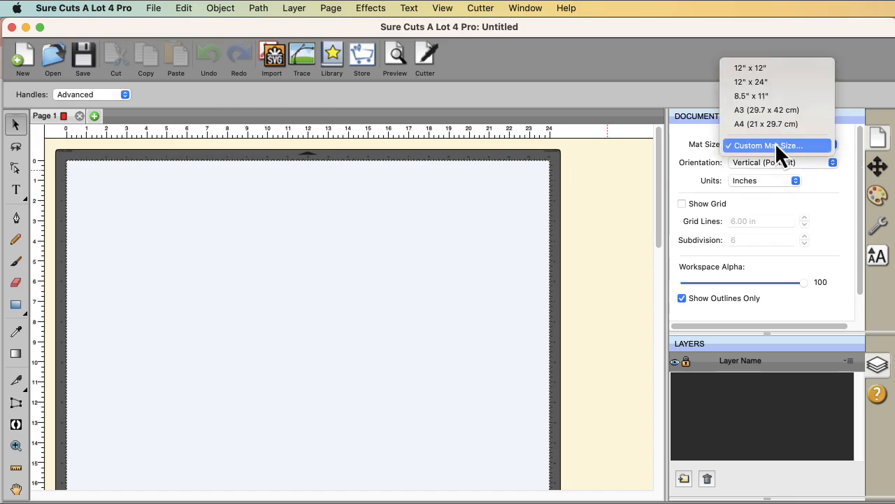
left_click(774, 145)
left_click_drag(668, 301, 465, 180)
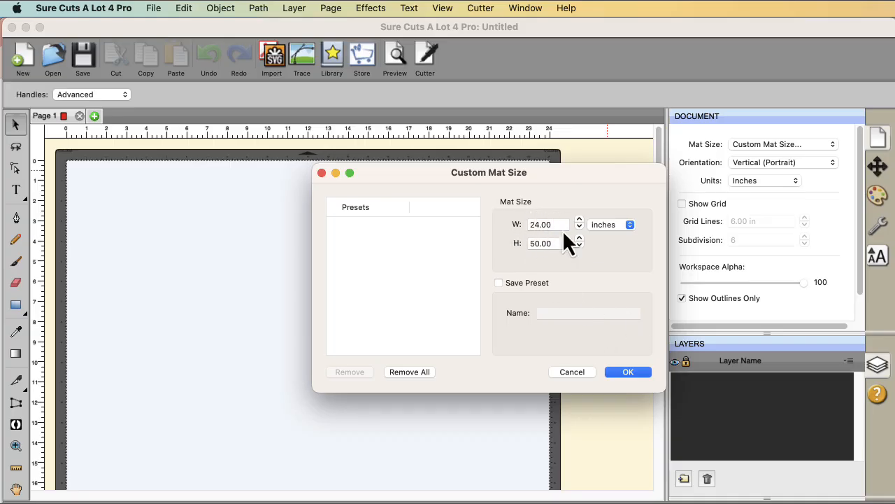
left_click(628, 376)
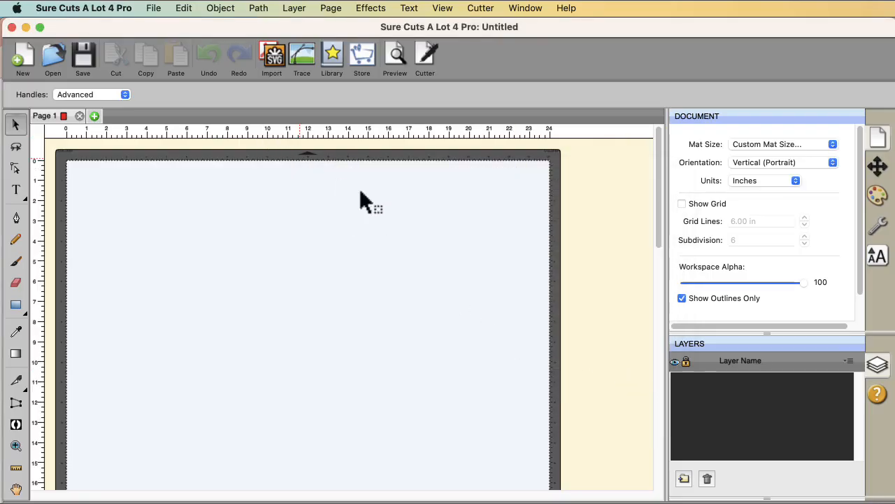
Import page 1 of Adri Jacket_2.pdf from the Adri Pattern folder onto the mat.
left_click(272, 62)
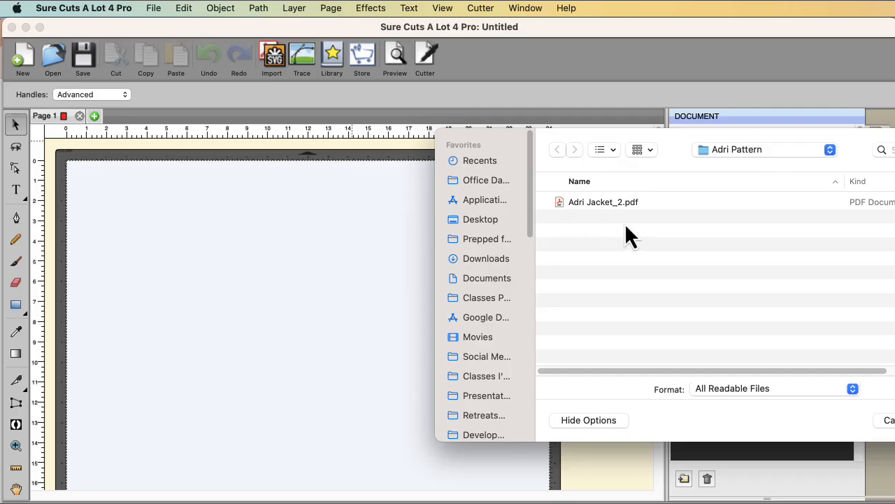
left_click(590, 203)
left_click_drag(873, 148, 582, 123)
left_click(673, 392)
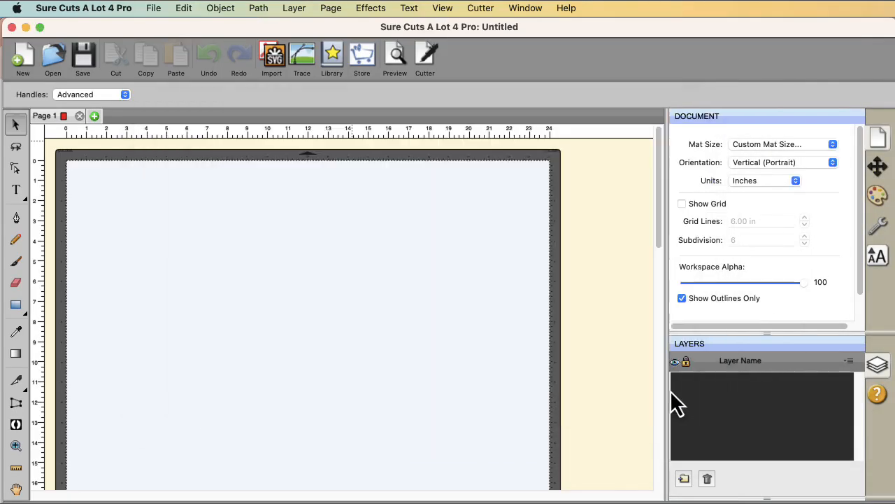
left_click_drag(745, 283, 544, 145)
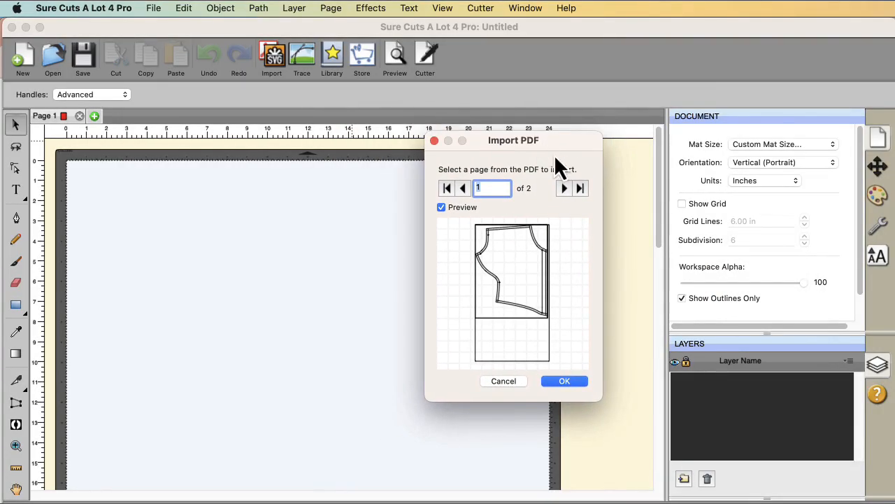
left_click(566, 381)
left_click_drag(472, 382, 380, 348)
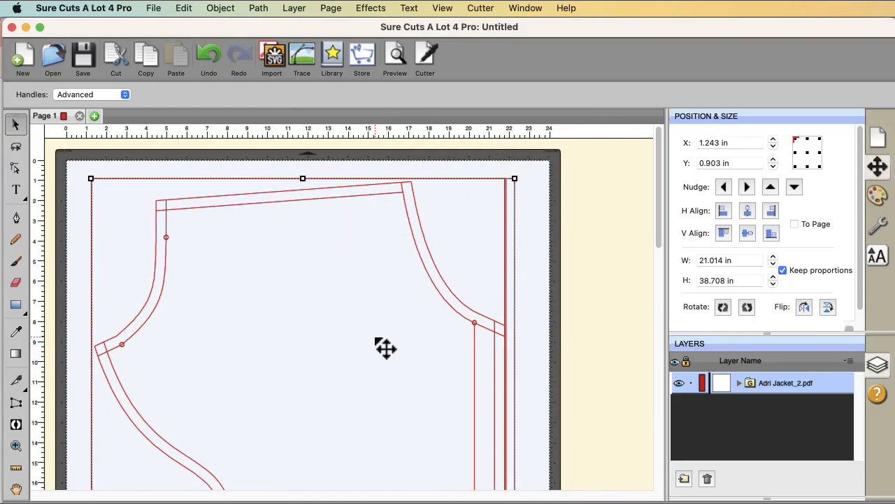
Ungroup the imported pattern and delete the tall outer page frame around it.
key("super+minus")
key("super+minus")
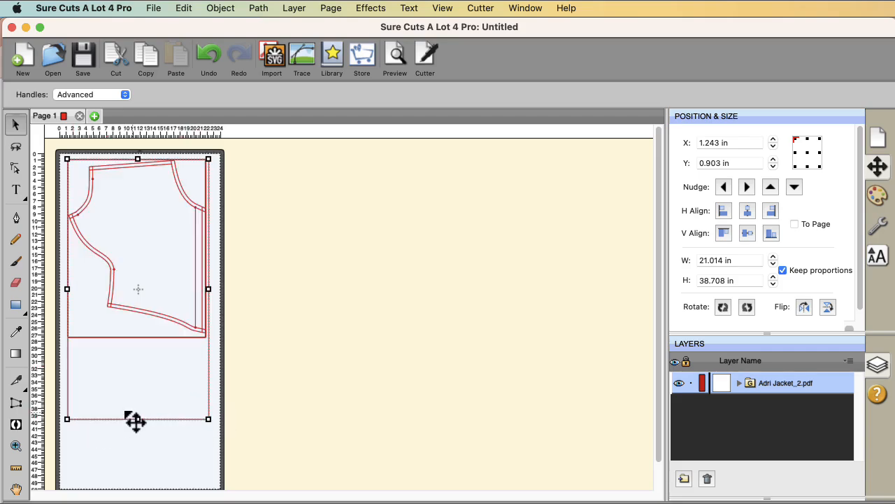
left_click(220, 18)
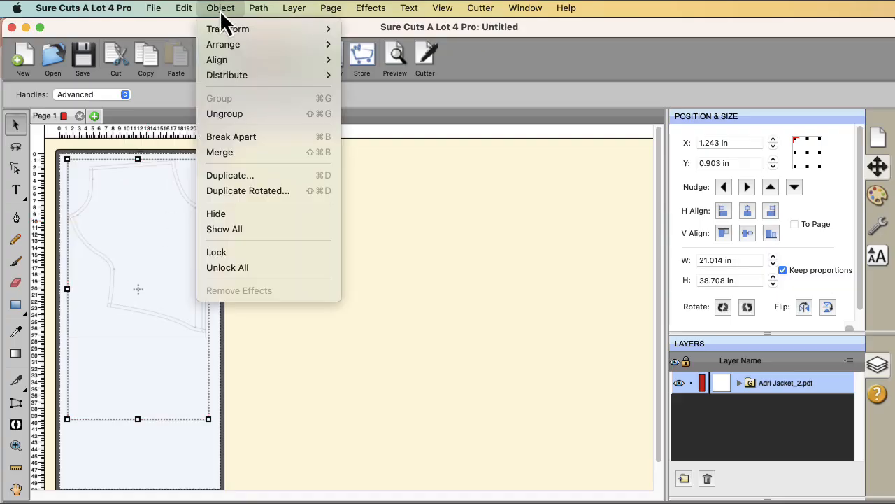
left_click(231, 113)
left_click(198, 424)
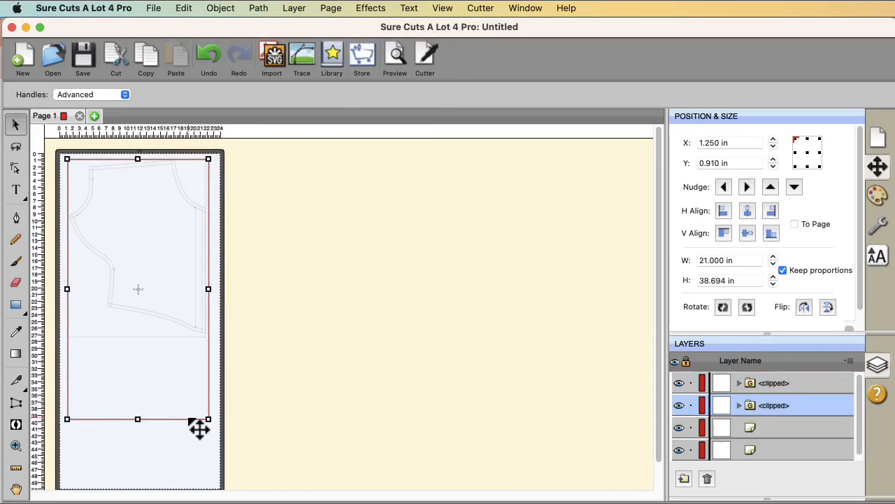
left_click(186, 423)
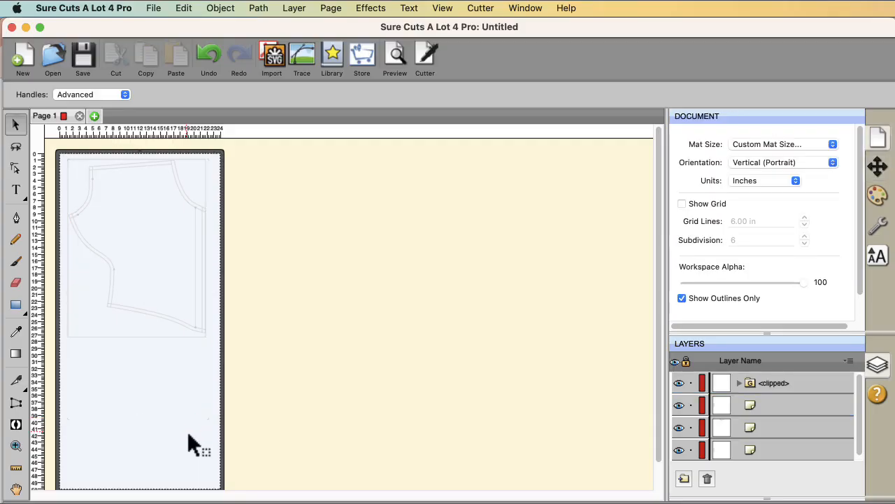
Ungroup the clipped group holding the front piece and delete its outer clip mask frame.
left_click(156, 337)
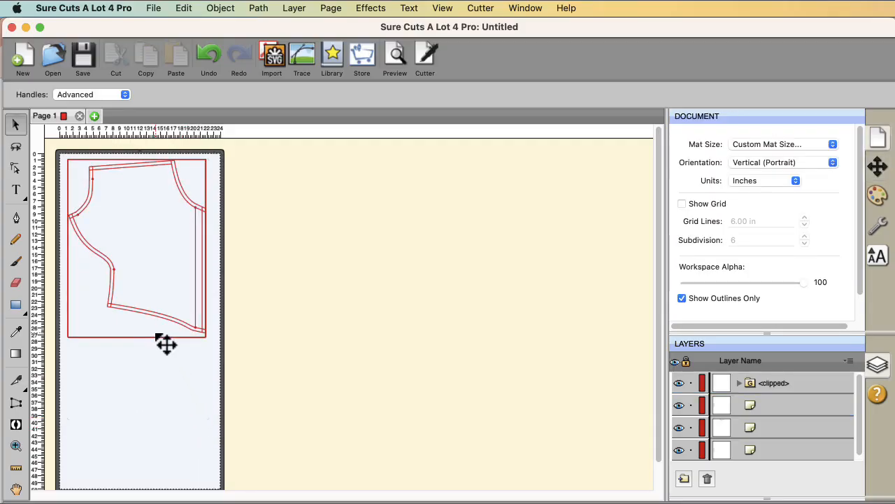
left_click(220, 8)
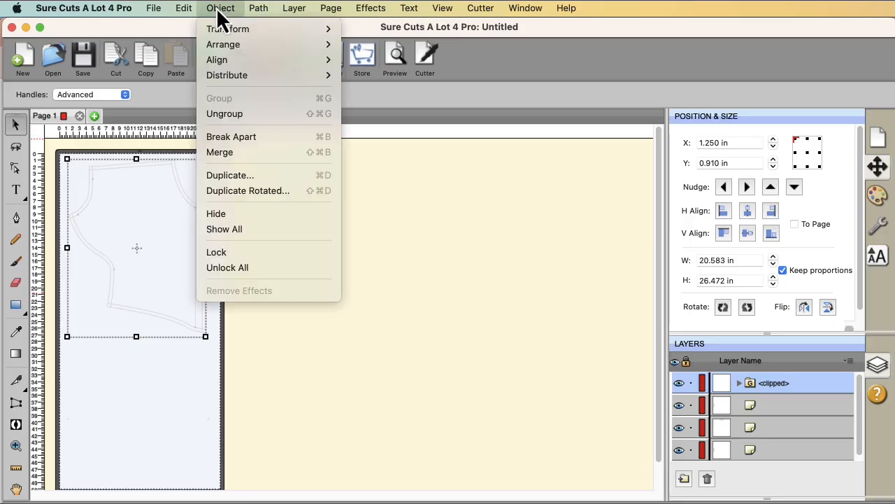
left_click(227, 115)
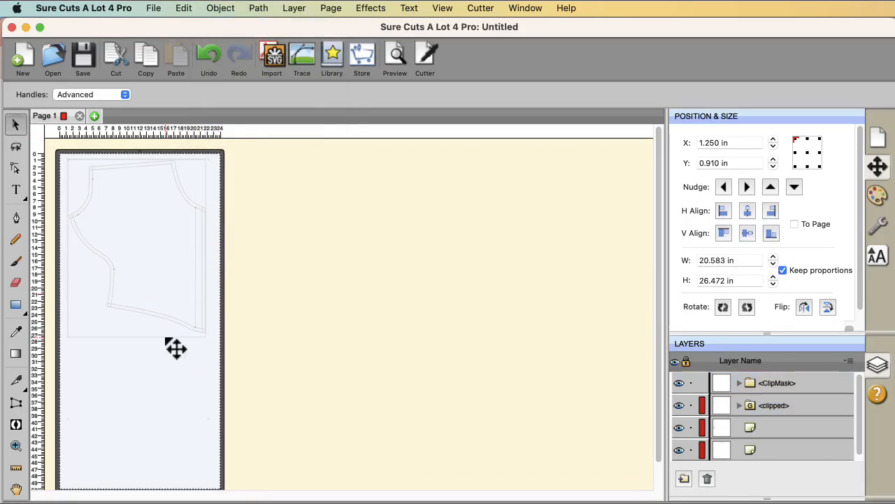
left_click(176, 348)
key("Delete")
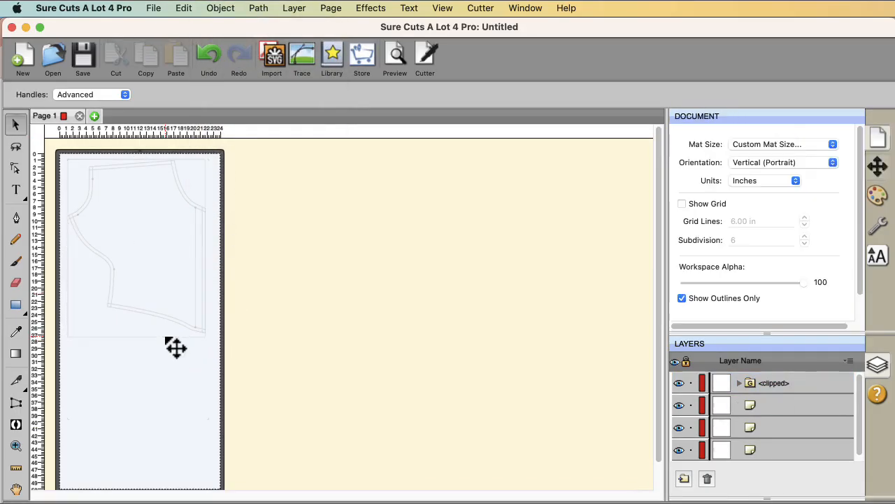
Ungroup the remaining clipped group and delete the last rectangle surrounding the front piece.
left_click(171, 347)
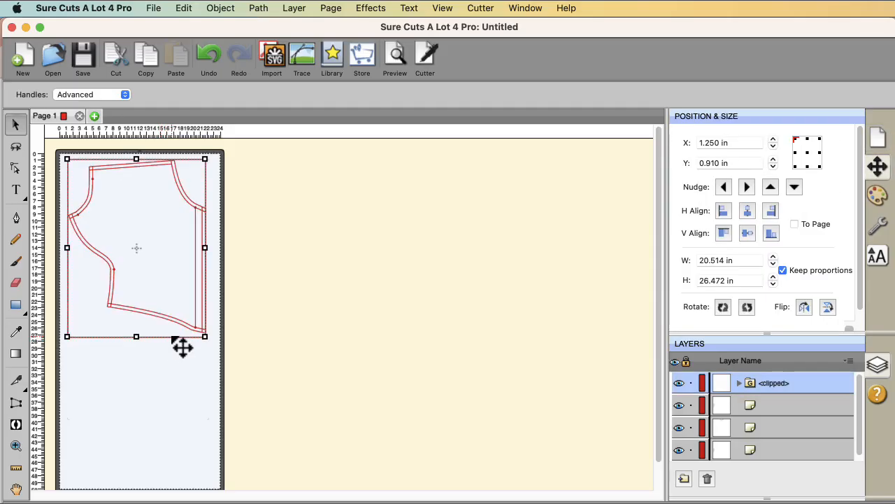
left_click(221, 8)
left_click(239, 114)
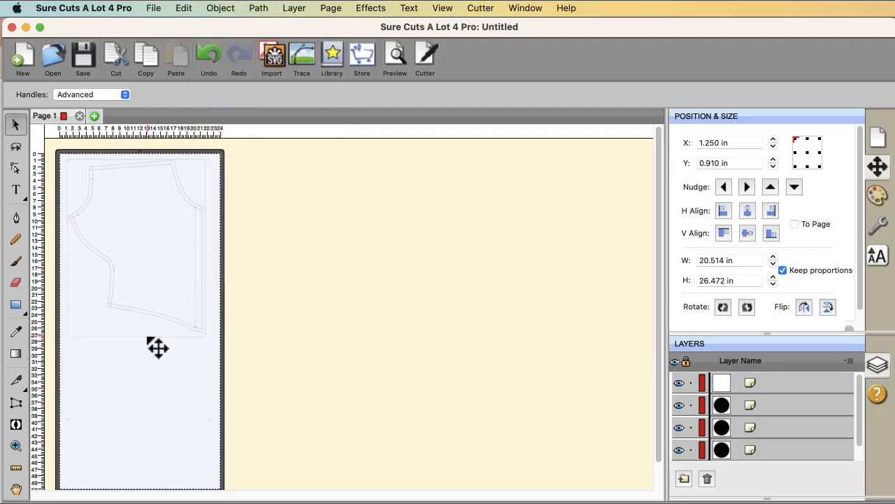
left_click(158, 348)
left_click(156, 346)
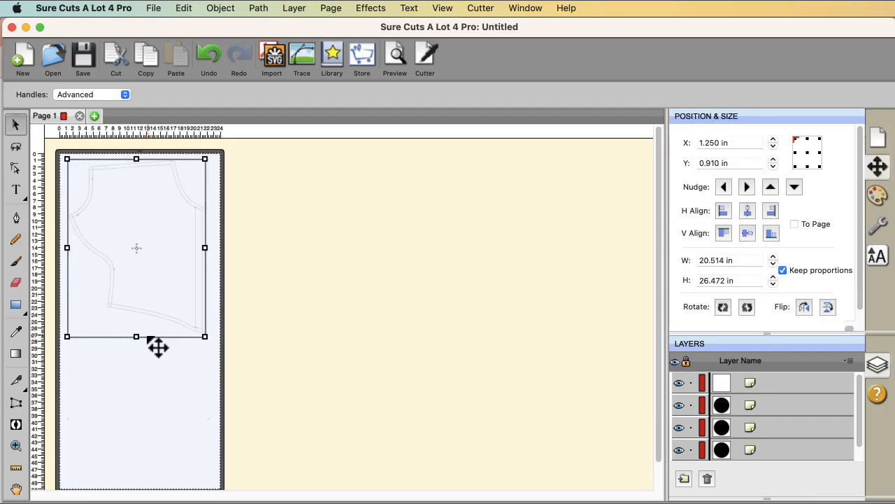
left_click(148, 348)
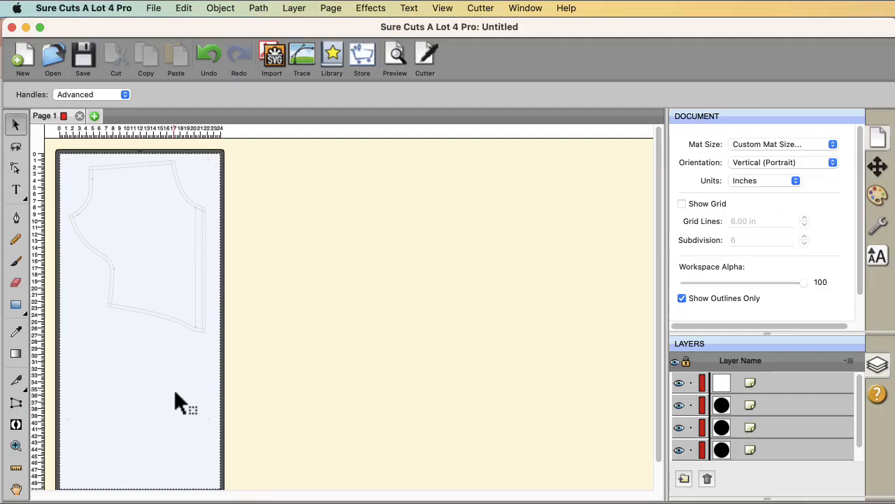
Delete the two small corner marks below the front piece.
key("super+plus")
key("super+plus")
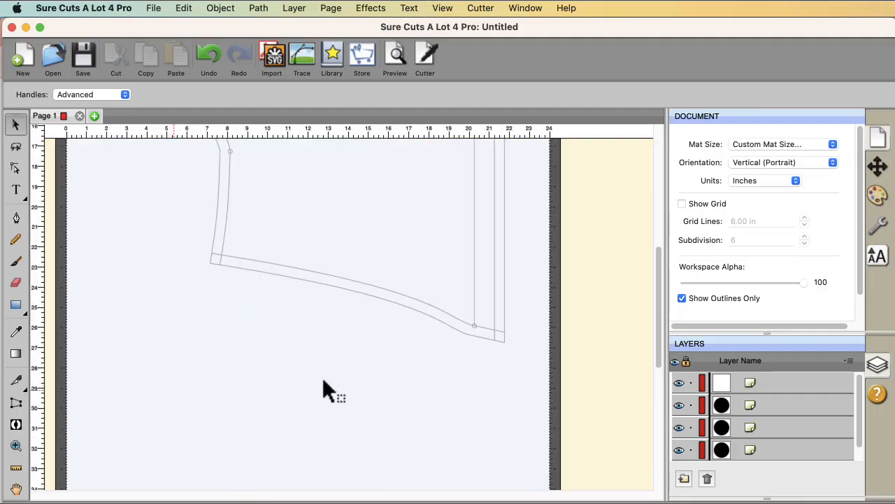
scroll(371, 384, "down", 5)
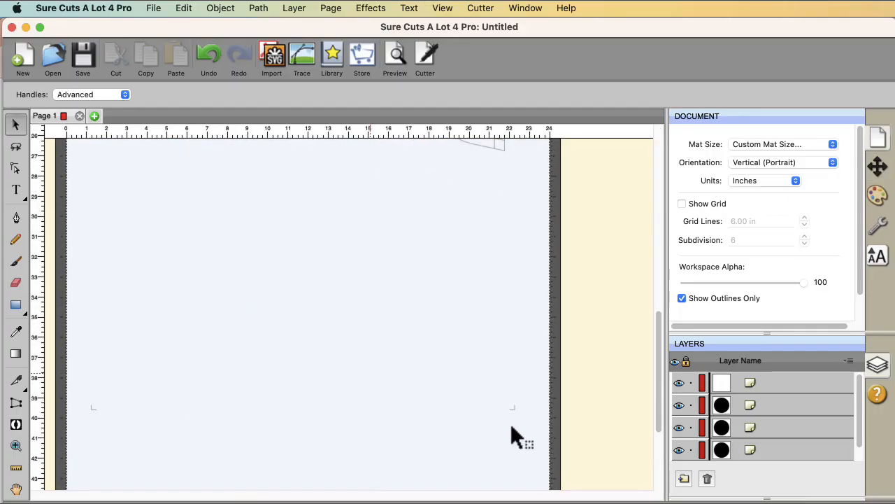
left_click_drag(524, 419, 490, 398)
key("Delete")
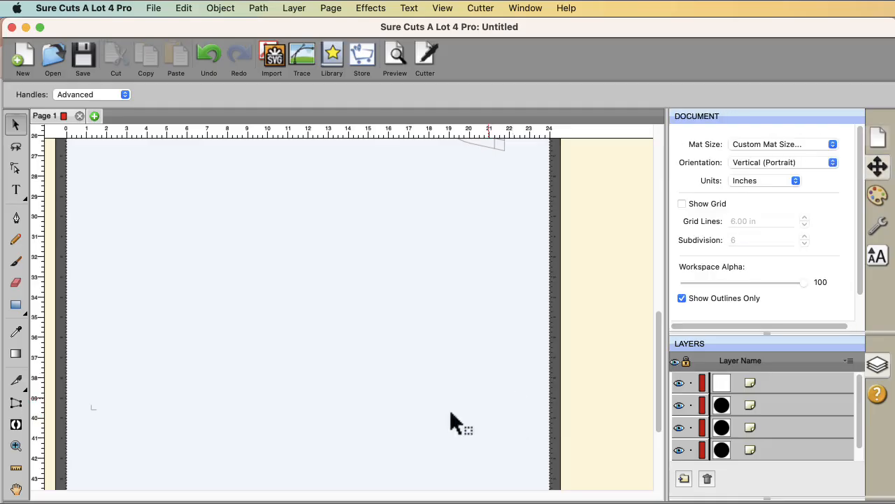
left_click_drag(88, 399, 80, 389)
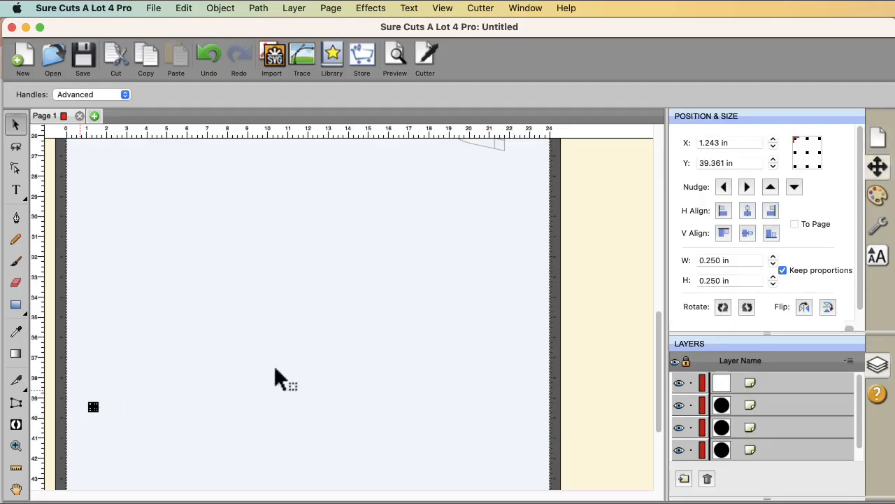
key("Delete")
Delete the two small corner marks above the front piece.
scroll(316, 343, "up", 12)
scroll(316, 340, "up", 5)
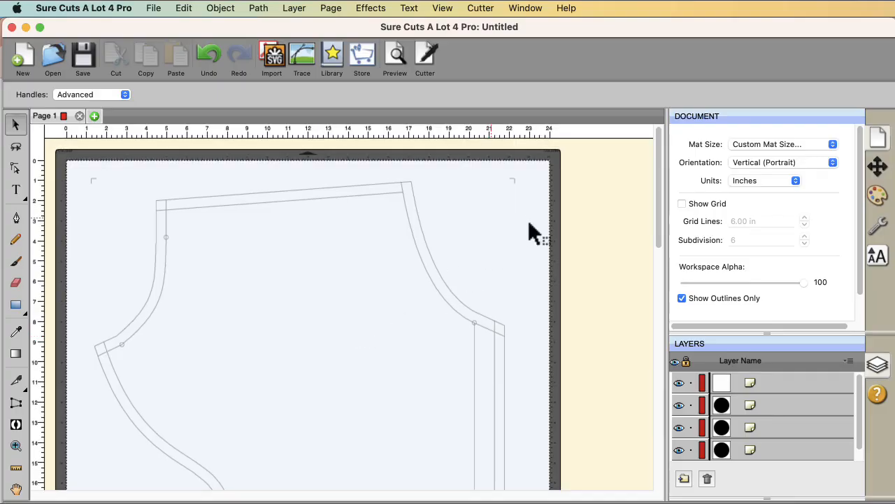
left_click_drag(526, 208, 500, 165)
key("Delete")
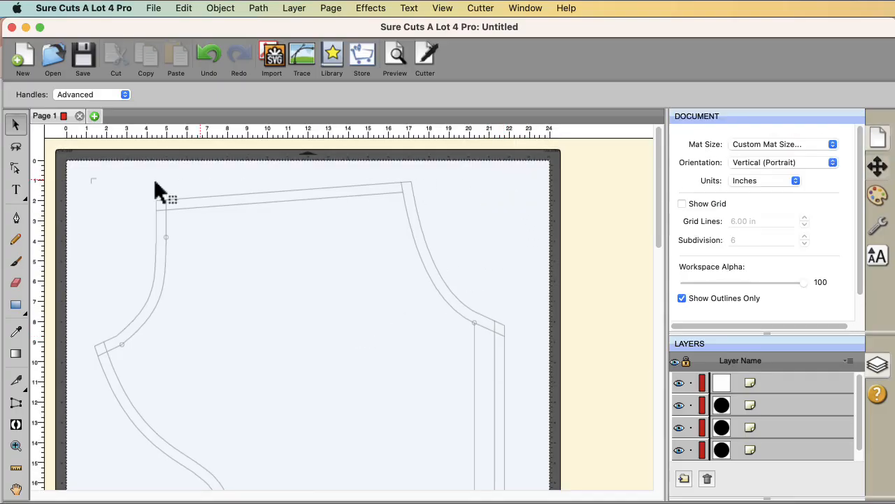
left_click_drag(99, 188, 82, 175)
key("Delete")
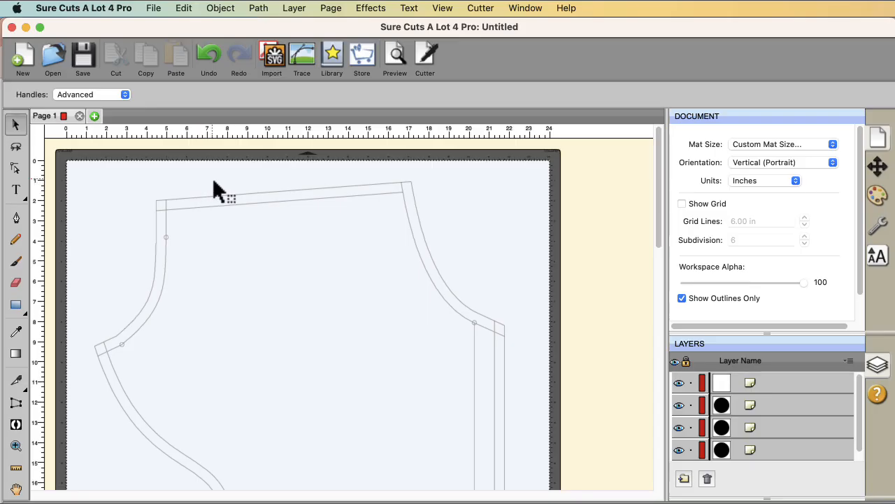
Group all the remaining front piece lines and view the new group's layer properties without changing them.
key("super+a")
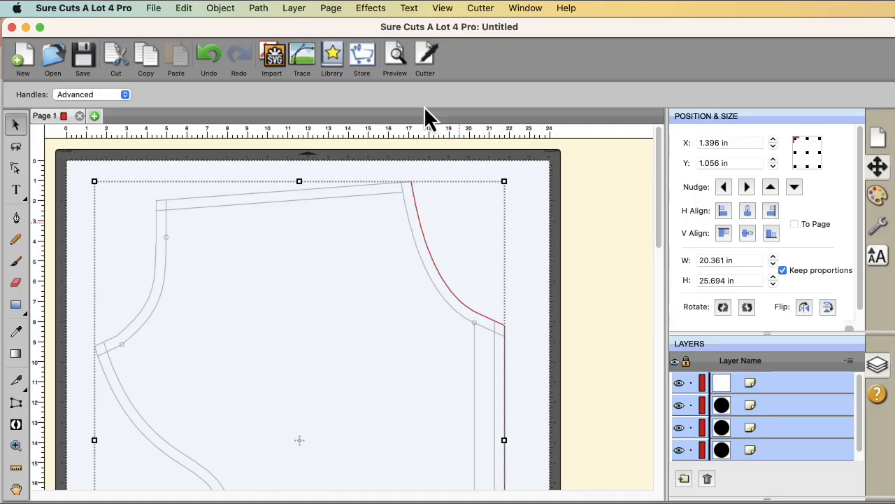
left_click(220, 8)
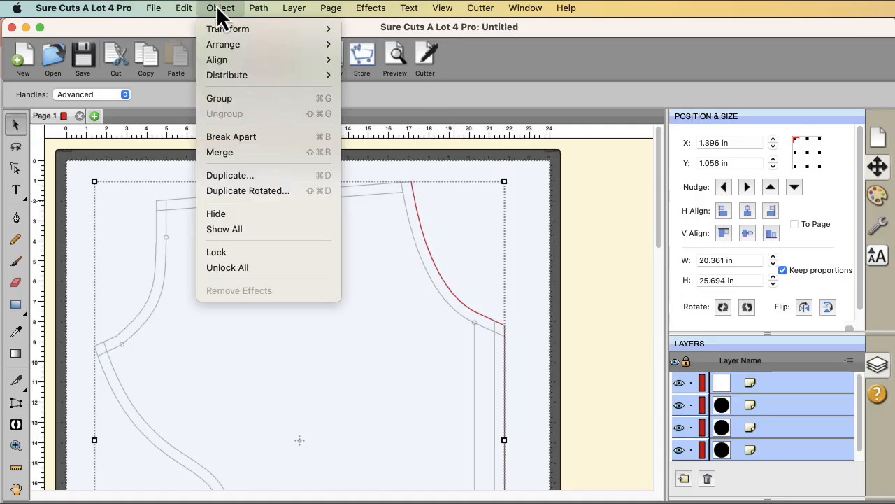
left_click(227, 103)
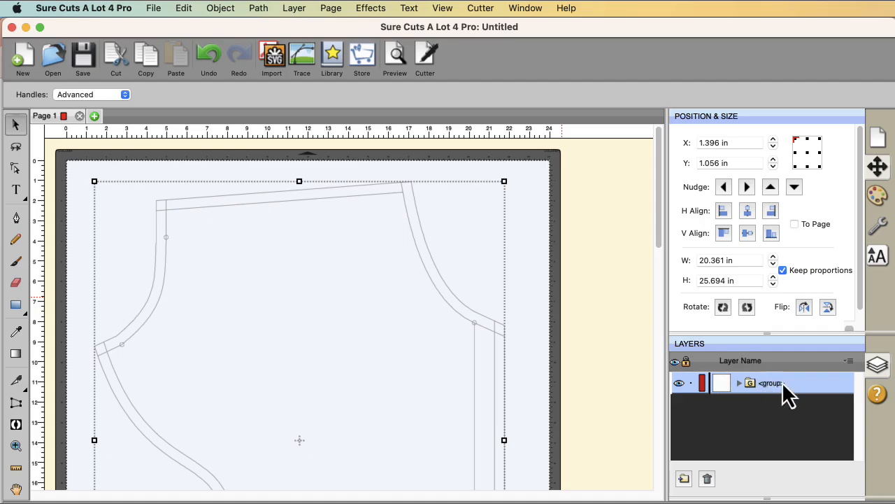
double_click(777, 396)
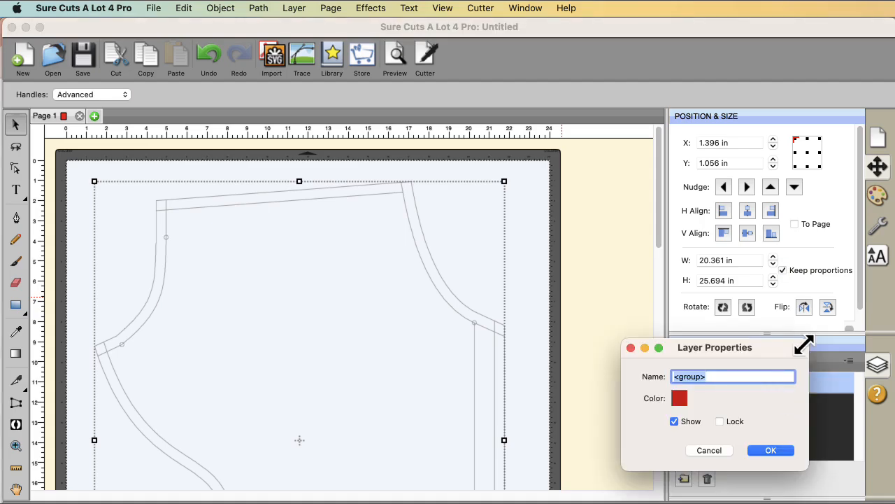
left_click(713, 452)
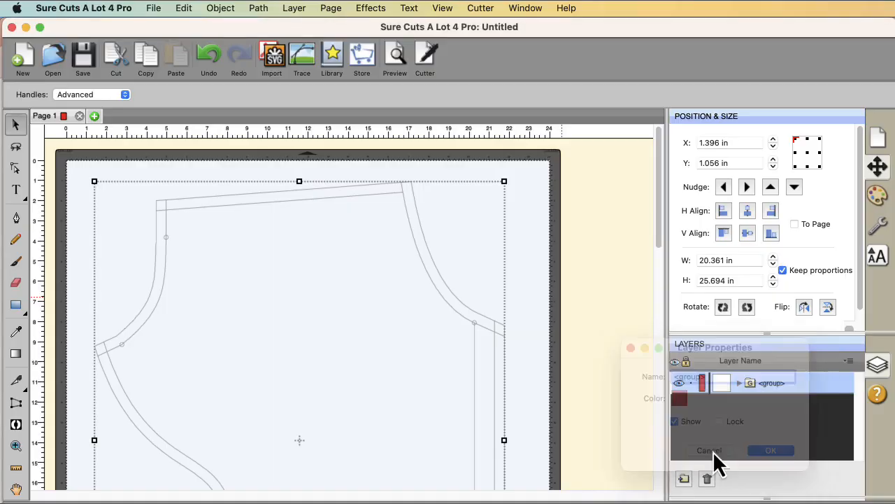
Add a two-line text label inside the front piece reading "Front" with "Adri" beneath it.
left_click(15, 194)
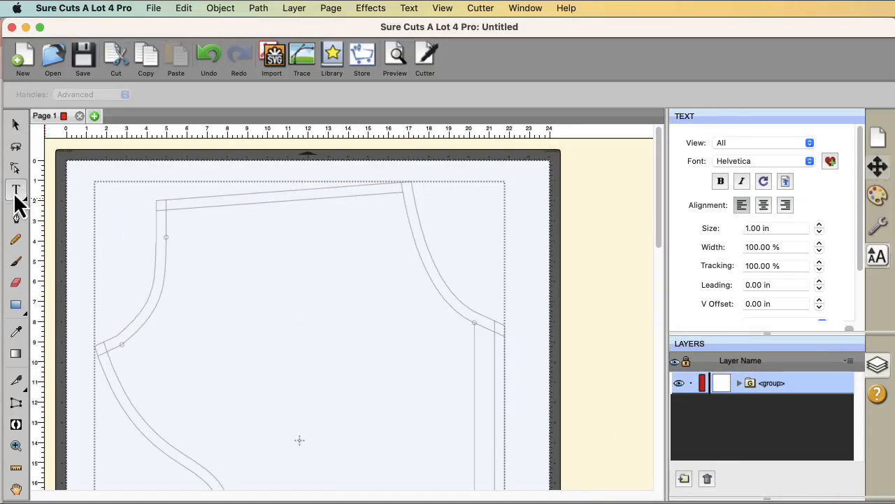
left_click(264, 359)
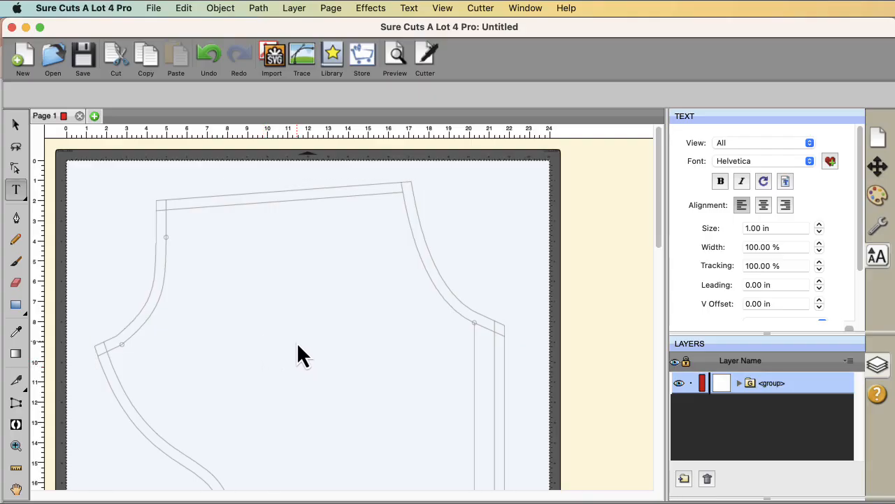
type("Front_")
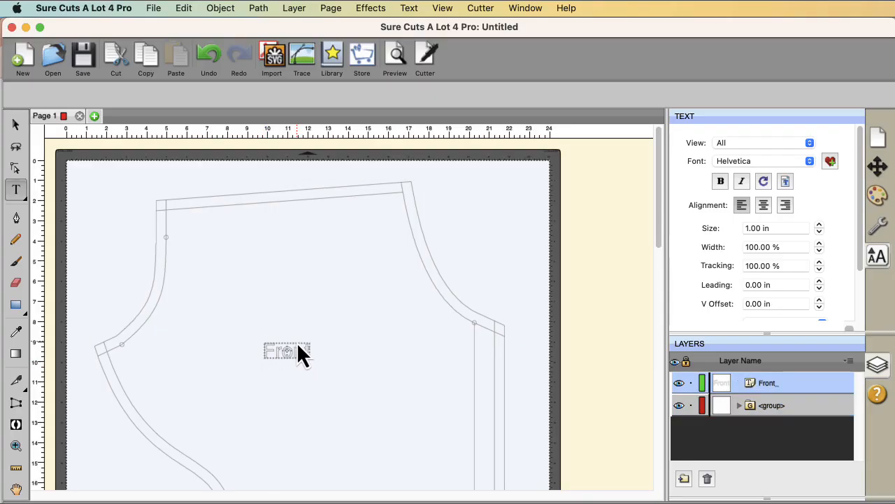
key("Return")
type("S")
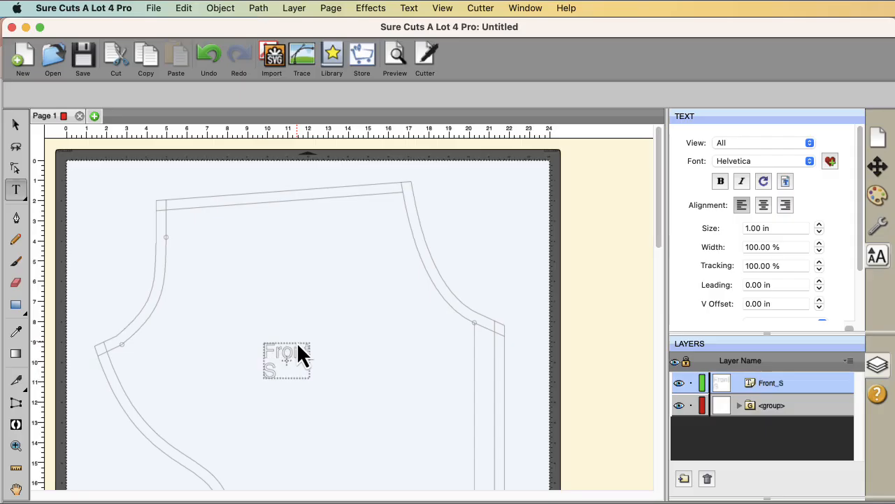
key("BackSpace")
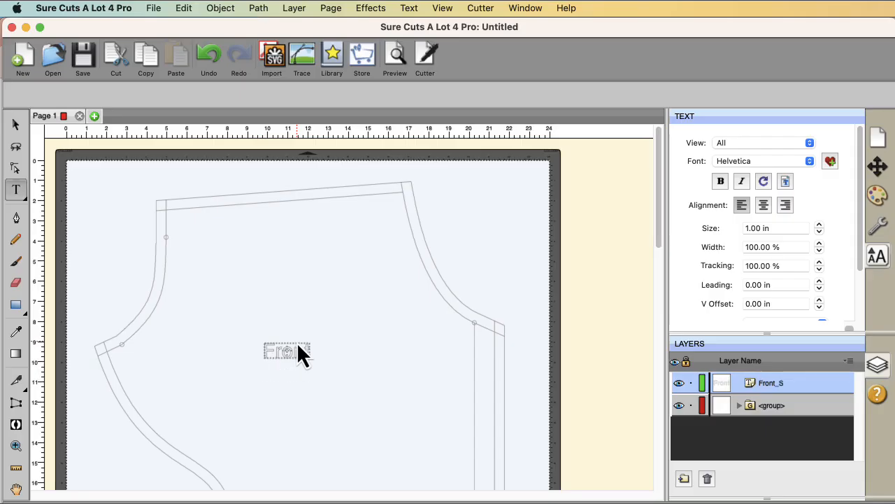
type("Adri")
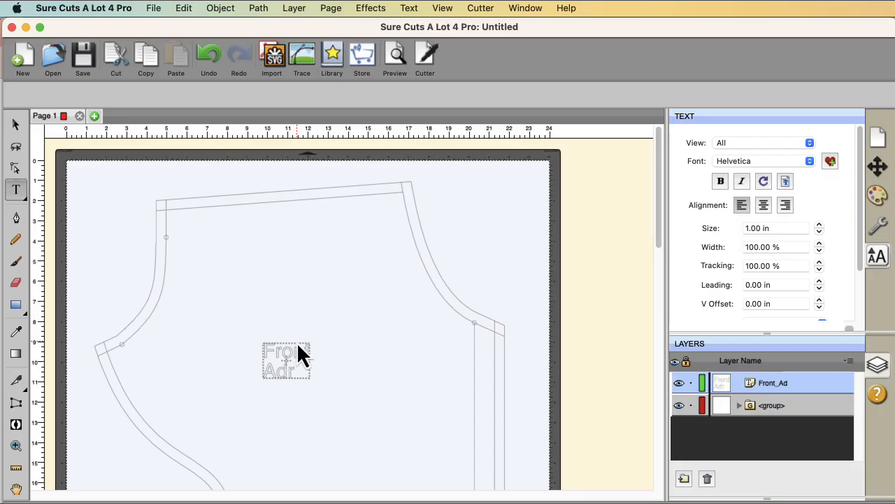
Group the front piece lines together with the "Front Adri" text label.
left_click(602, 269)
key("super+a")
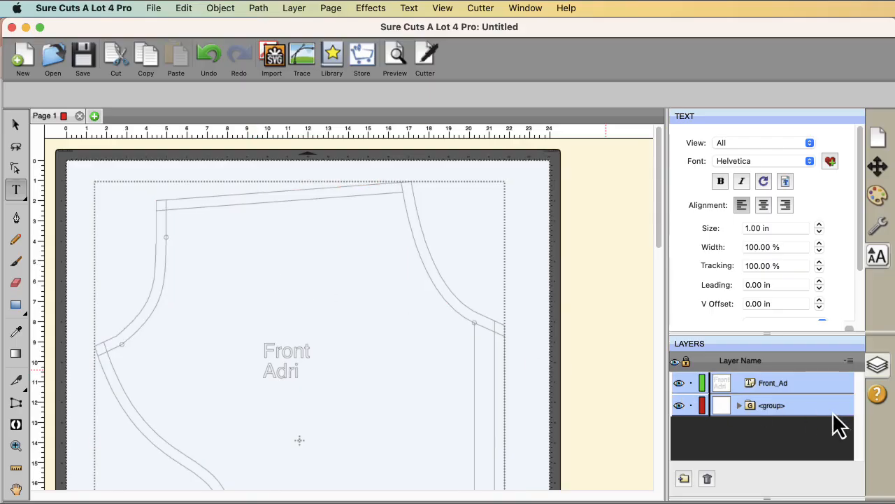
left_click(226, 8)
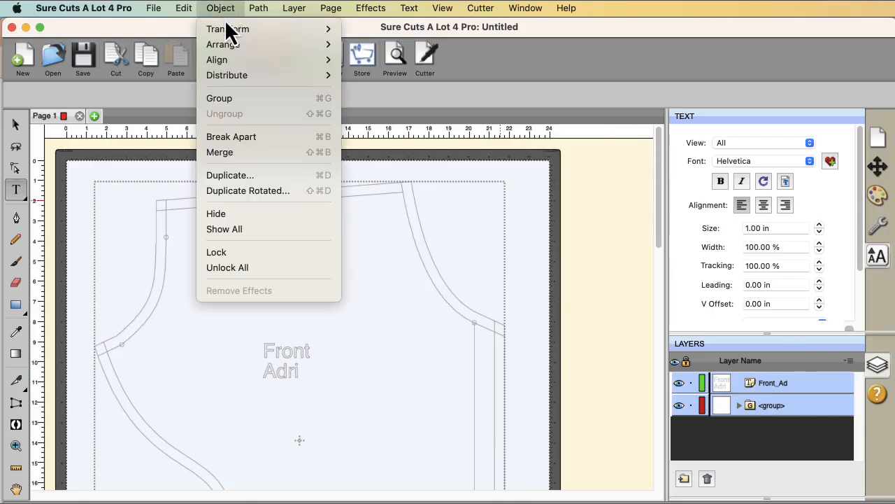
left_click(230, 100)
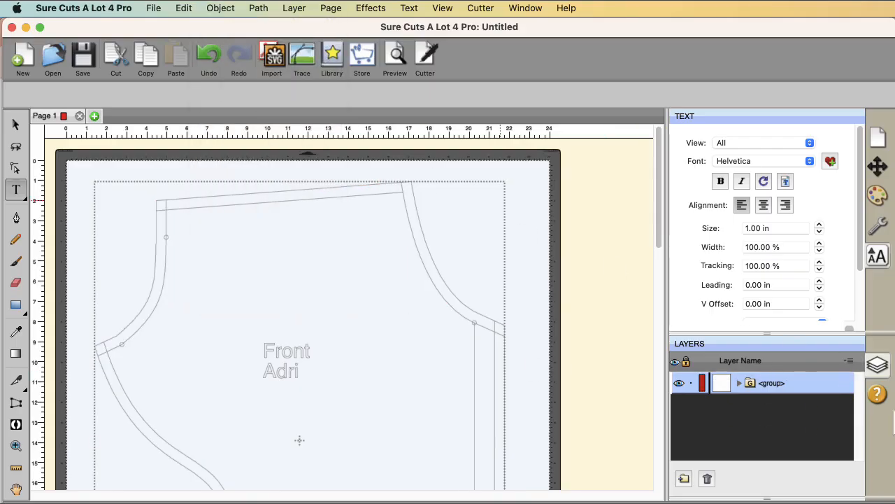
Rename the combined front group "Front Pattern" and hide its layer.
double_click(777, 383)
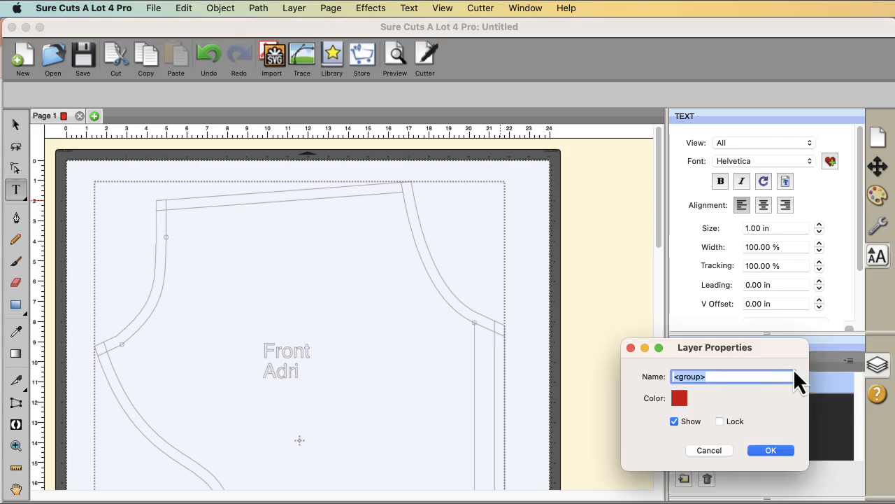
type("Front Pattern")
left_click(772, 451)
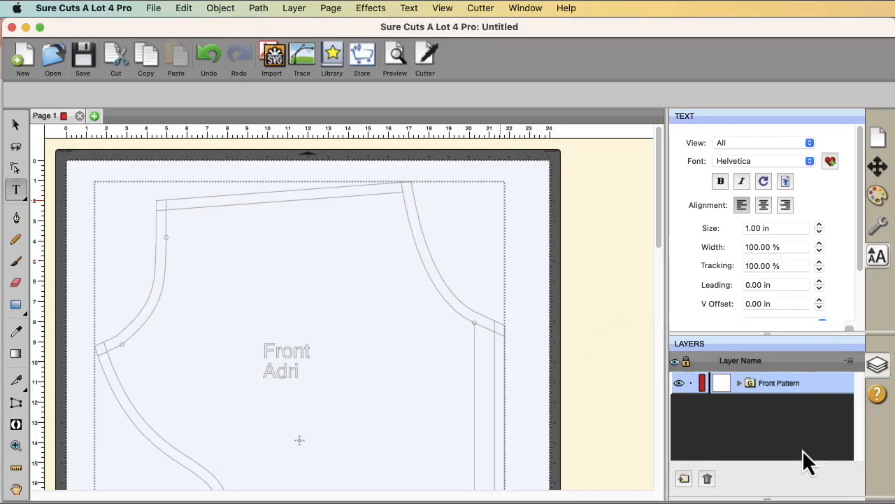
left_click(678, 384)
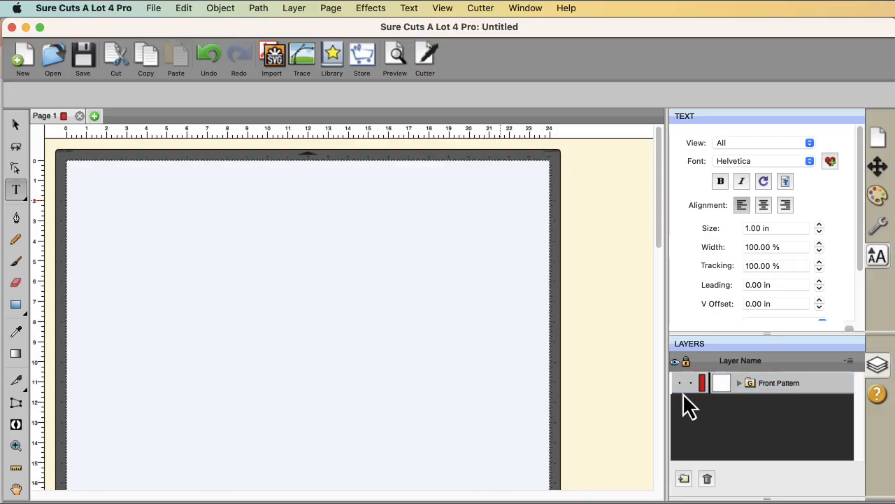
Import page 2 of Adri Jacket_2.pdf, which holds the back piece.
left_click(219, 8)
left_click(217, 5)
left_click(273, 57)
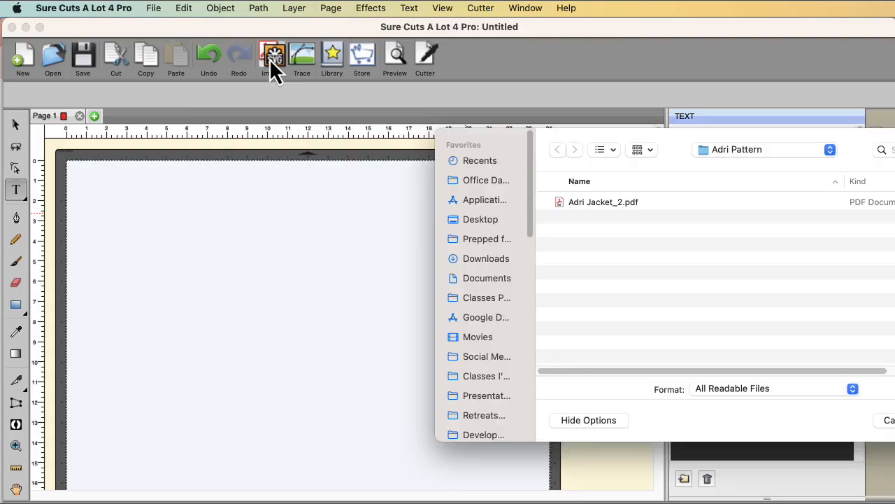
left_click_drag(679, 137, 326, 140)
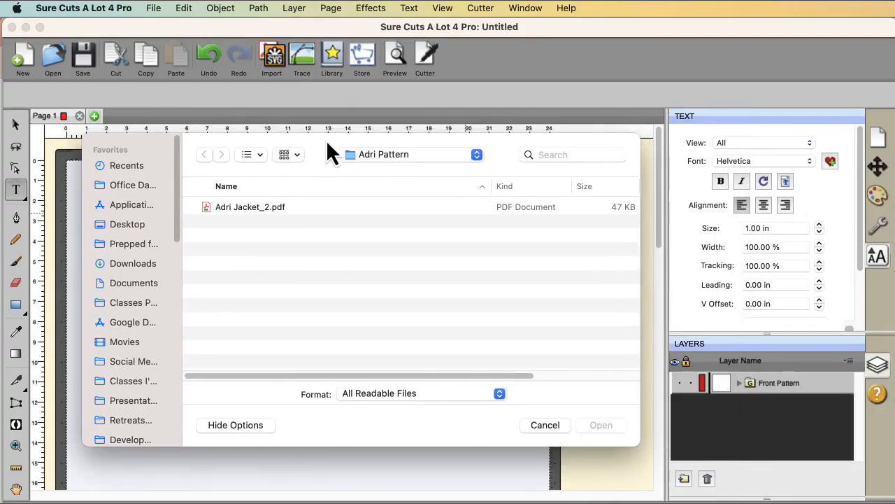
left_click(254, 207)
left_click(603, 425)
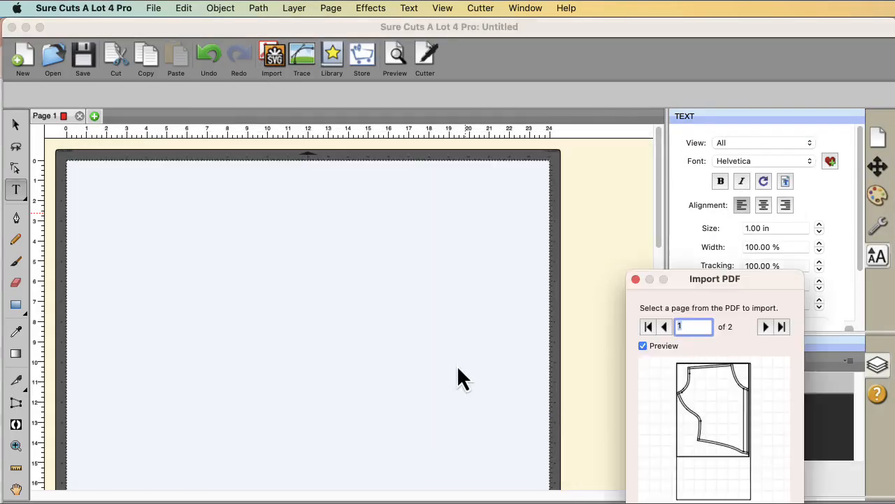
left_click_drag(756, 276, 314, 148)
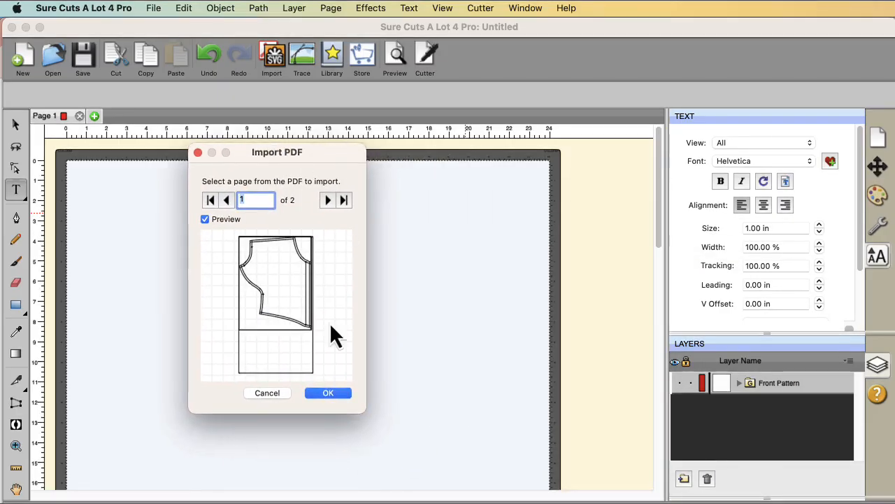
left_click(327, 200)
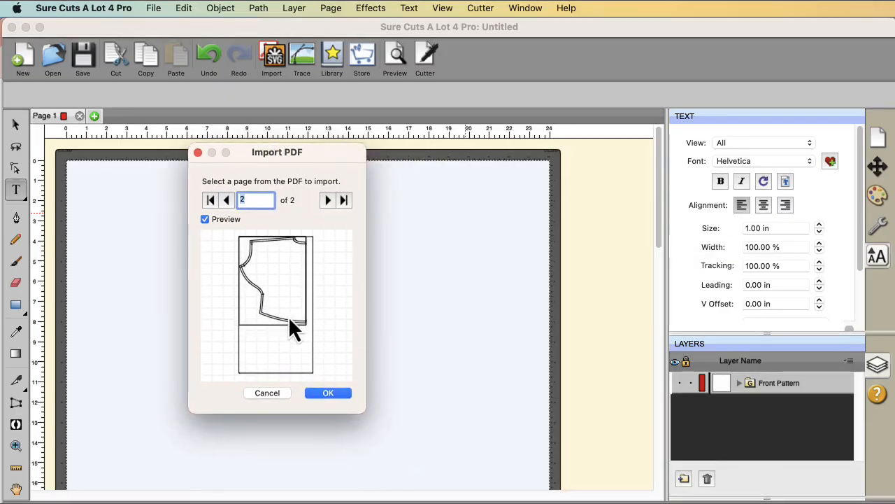
left_click(337, 395)
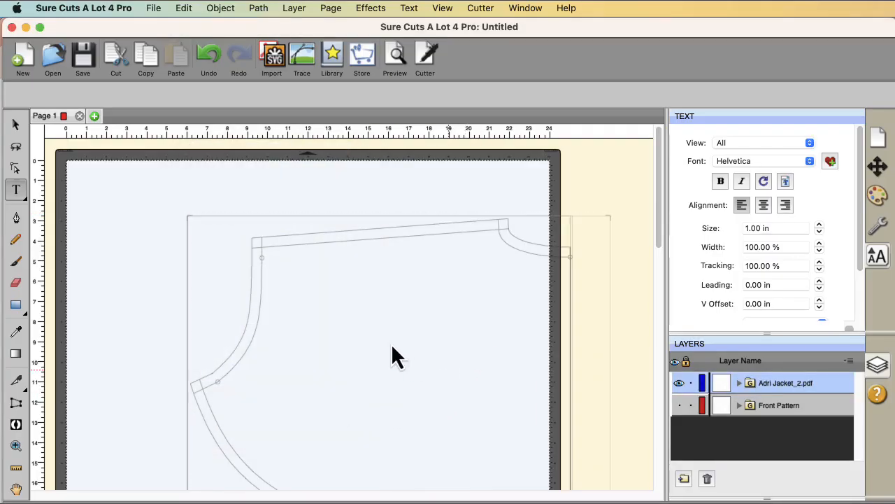
Move the imported back piece inside the mat's upper-left corner, at about X 1.07 in and Y 1.05 in.
left_click(387, 237)
left_click(15, 124)
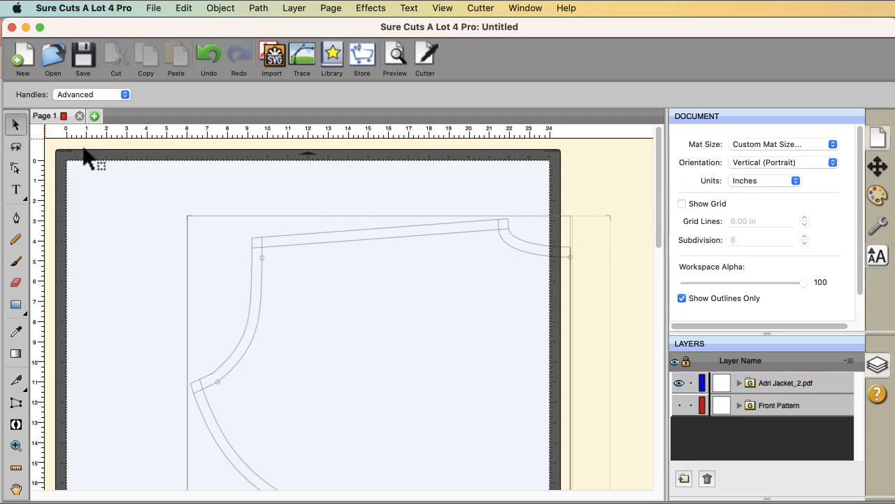
left_click(363, 249)
left_click_drag(428, 274, 334, 231)
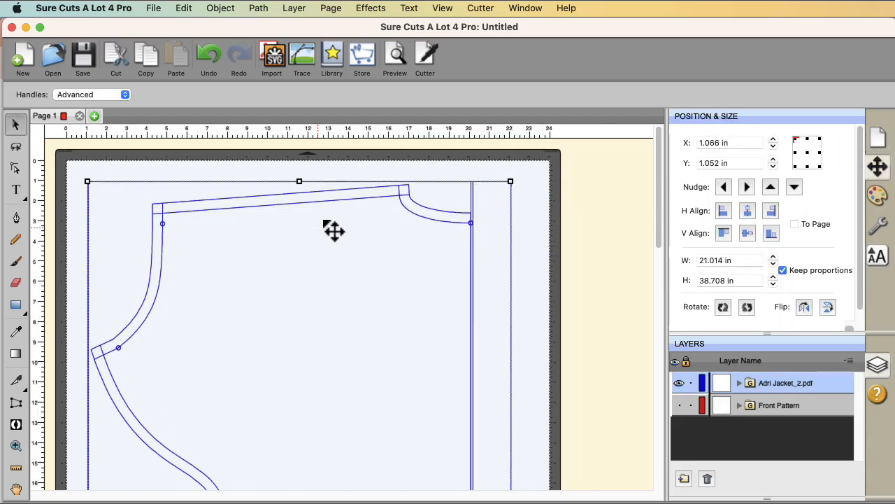
Ungroup the imported back piece and delete the large outer frame around it.
key("super+minus")
key("super+minus")
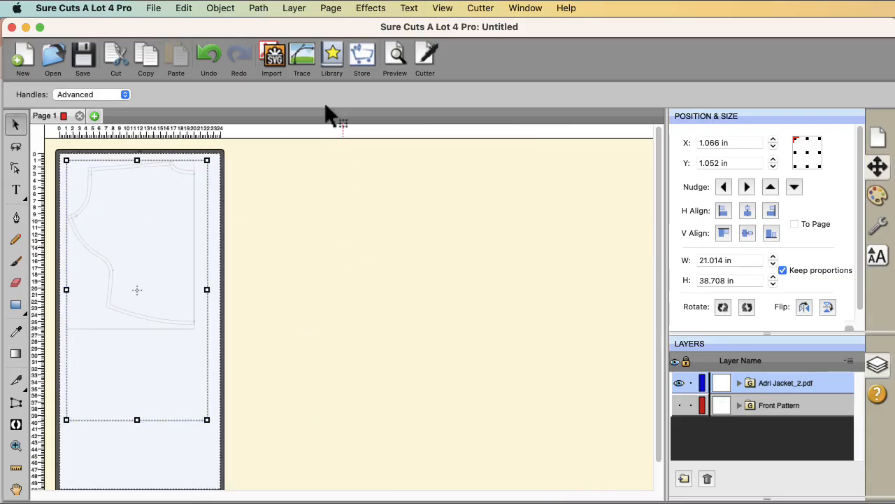
left_click(219, 8)
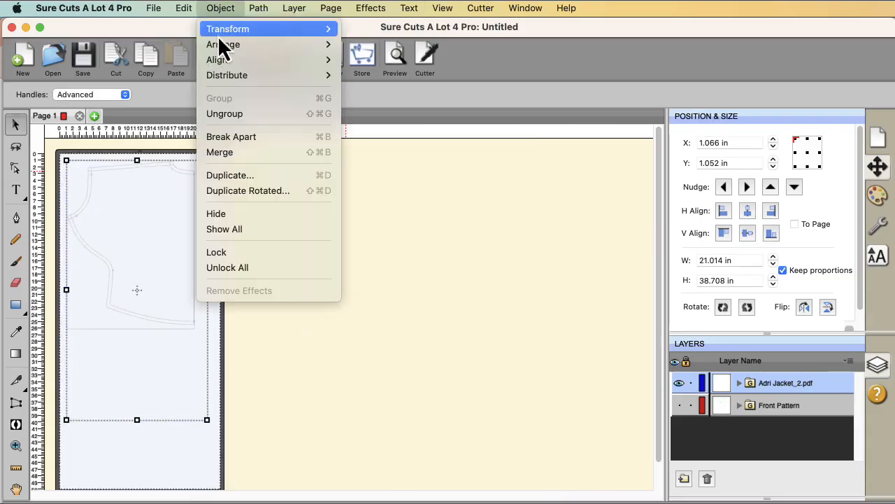
left_click(251, 117)
left_click(190, 429)
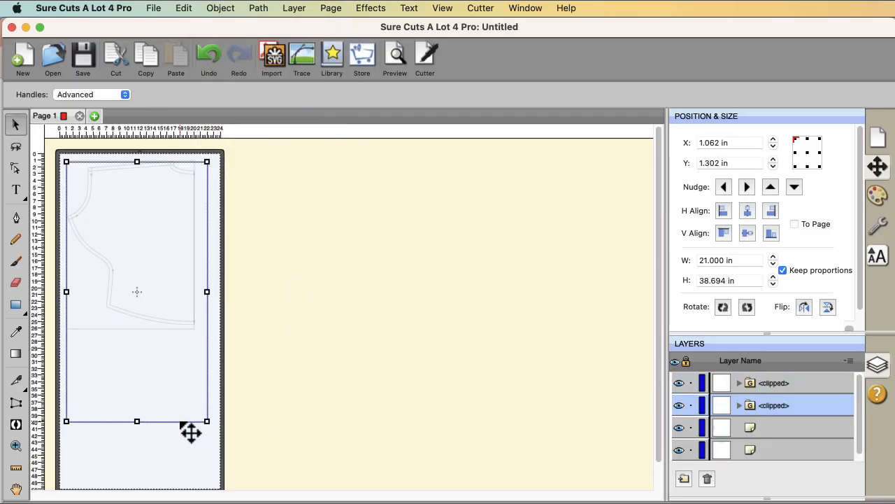
left_click(180, 423)
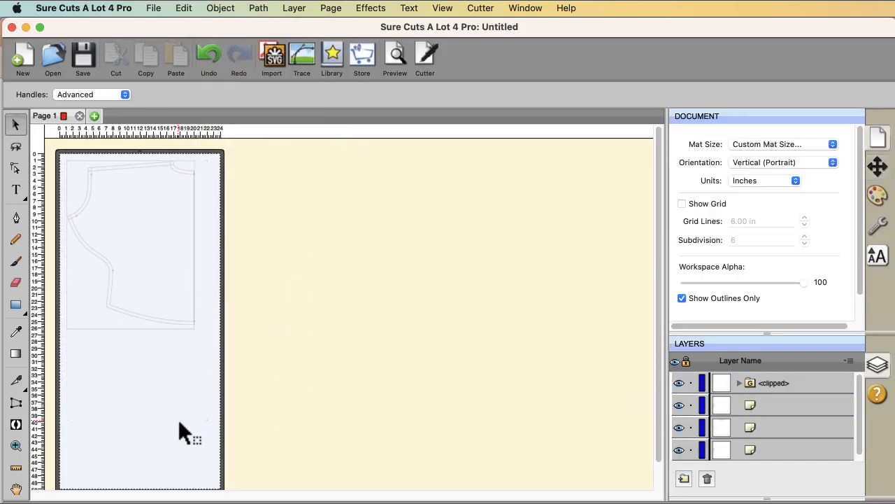
Ungroup the remaining clipped group and delete the clip-mask frame around the back piece.
left_click(179, 250)
left_click(218, 8)
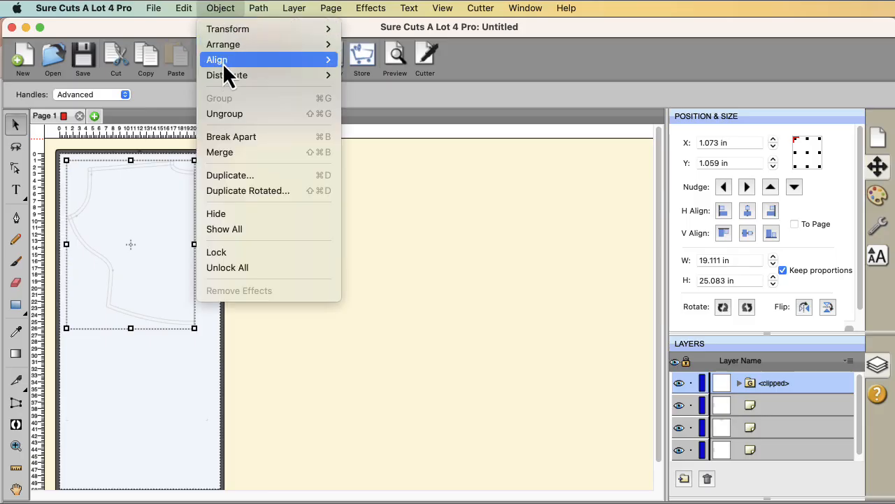
left_click(165, 339)
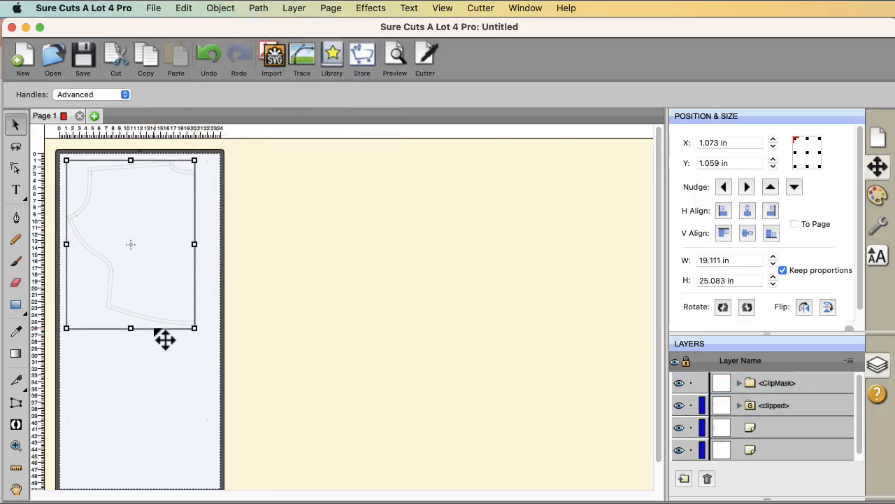
left_click(165, 338)
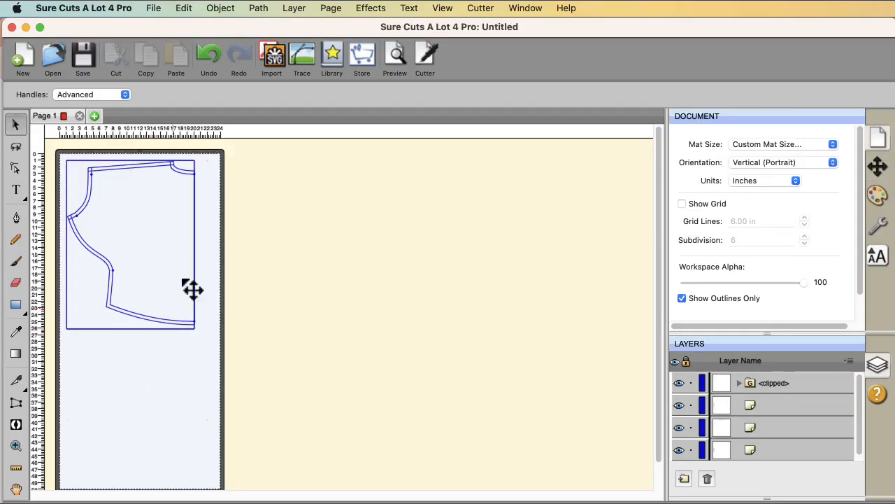
Ungroup the inner clipped back piece group and delete the remaining rectangular frames around the piece.
left_click(223, 9)
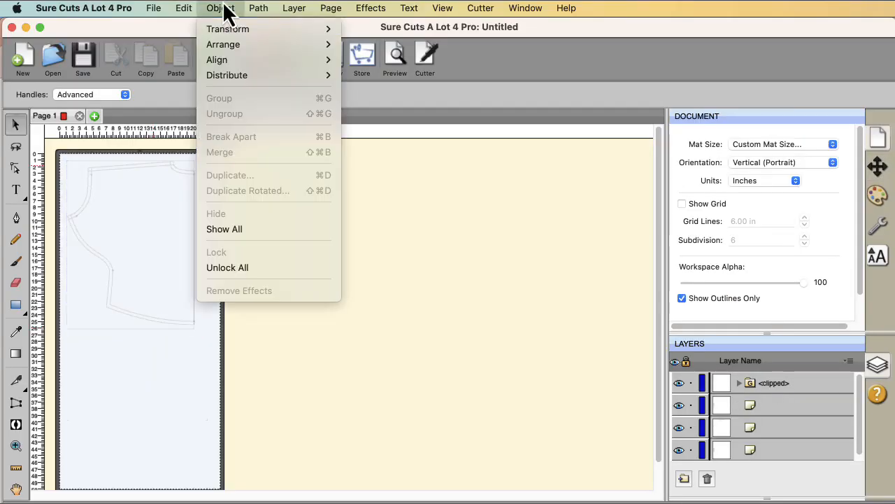
left_click(176, 195)
left_click(180, 198)
left_click(221, 8)
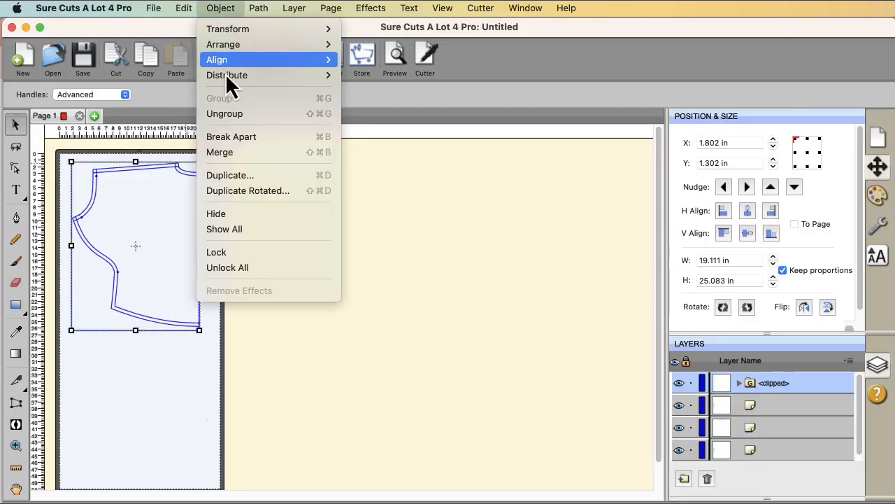
left_click(229, 114)
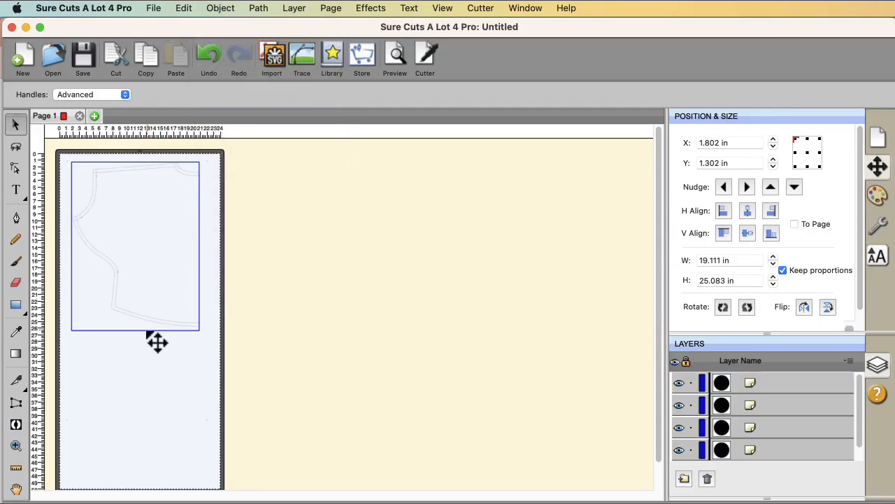
left_click(157, 341)
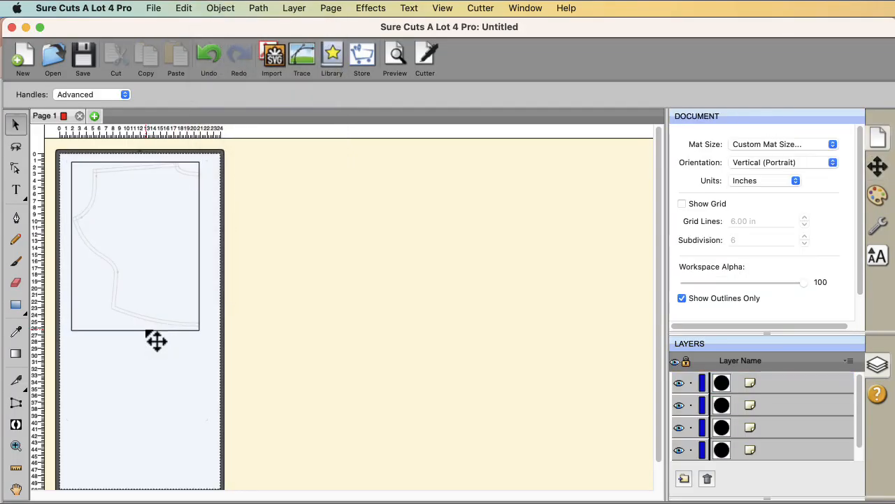
left_click(156, 341)
left_click(151, 336)
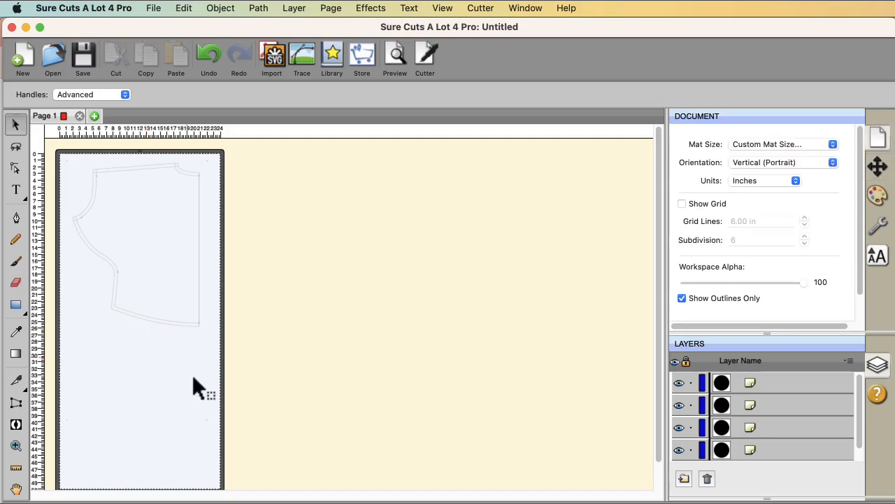
Delete the two small corner marks below the back piece.
left_click(202, 434, "super")
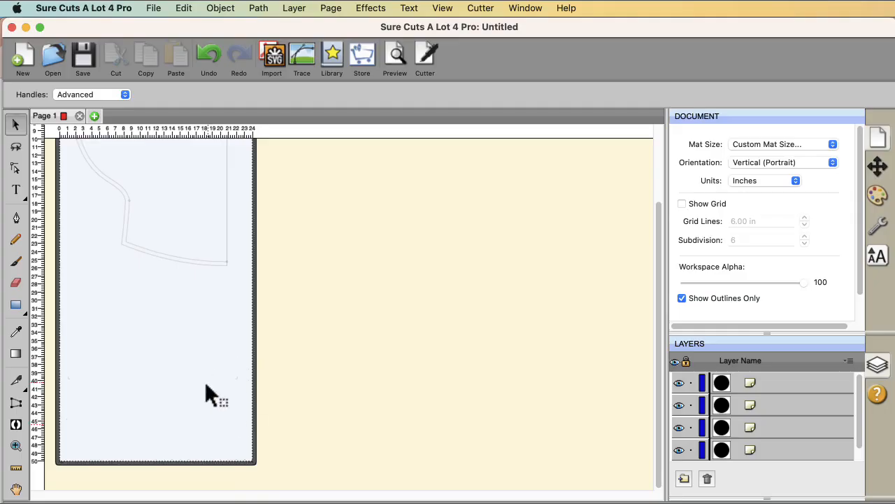
left_click(248, 369)
left_click(79, 380)
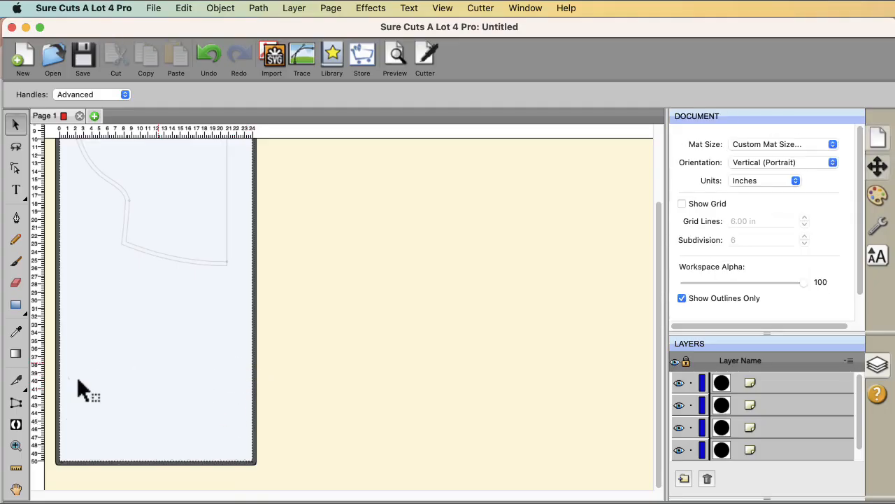
left_click_drag(93, 384, 59, 362)
key("Delete")
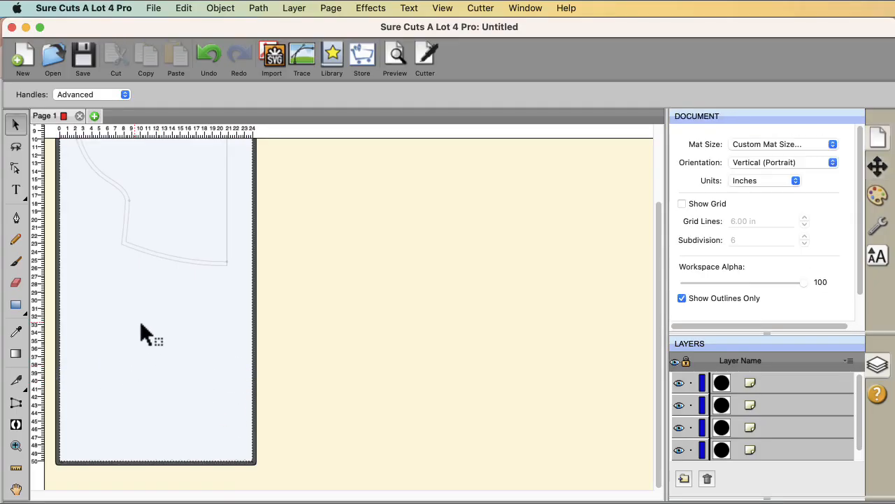
Delete the two small corner marks above the back piece.
scroll(144, 330, "up", 3)
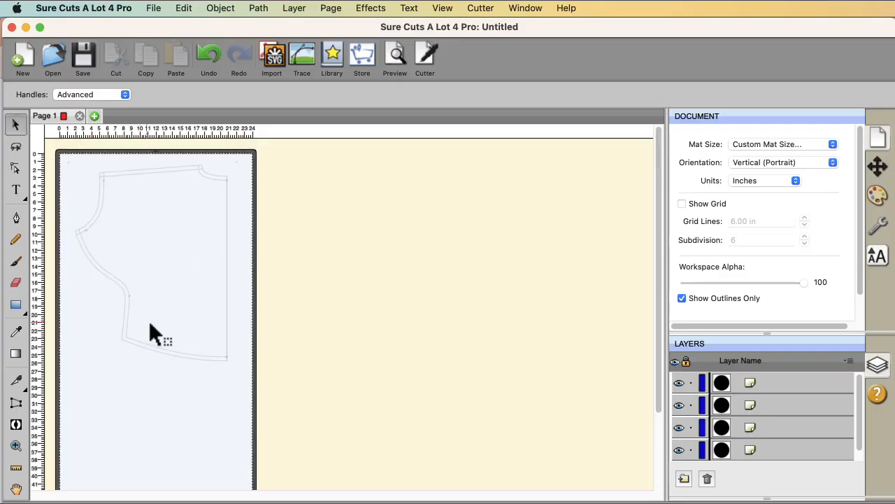
left_click(231, 163)
key("Delete")
left_click_drag(62, 163, 60, 161)
key("Delete")
Add a two-line text label inside the back piece reading "Back" with "Adri" beneath it.
left_click(16, 190)
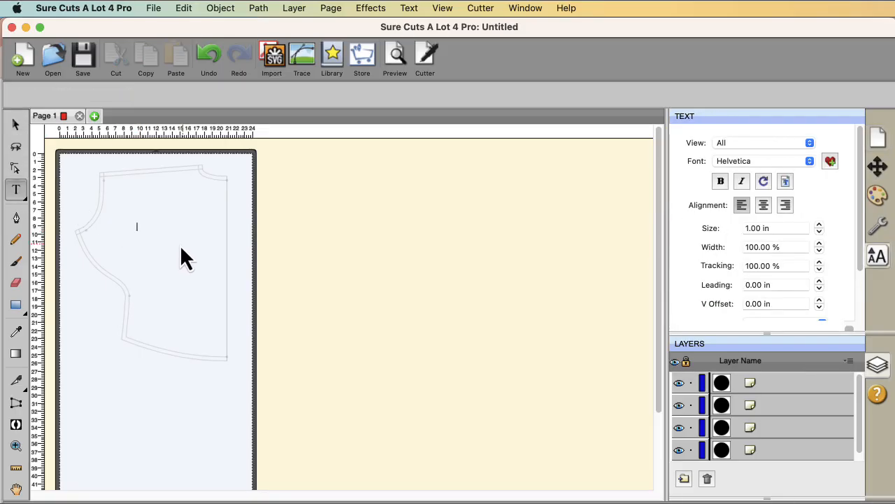
type("Bac")
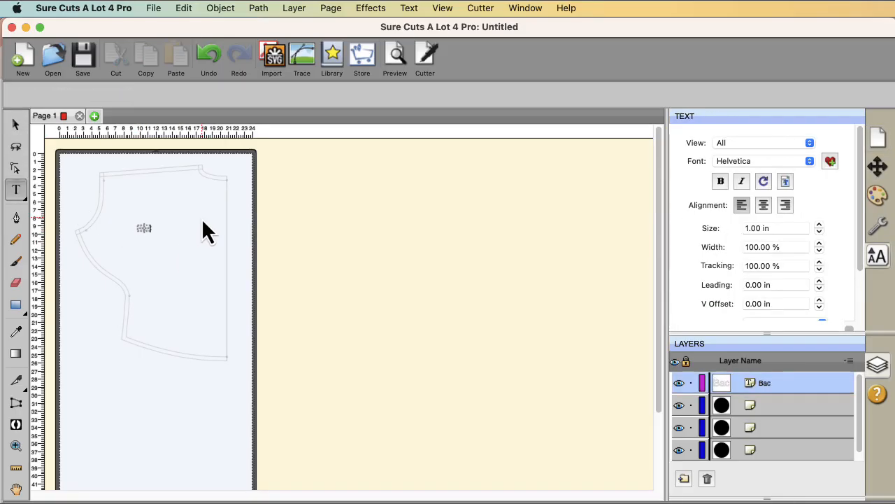
type("k_Ad")
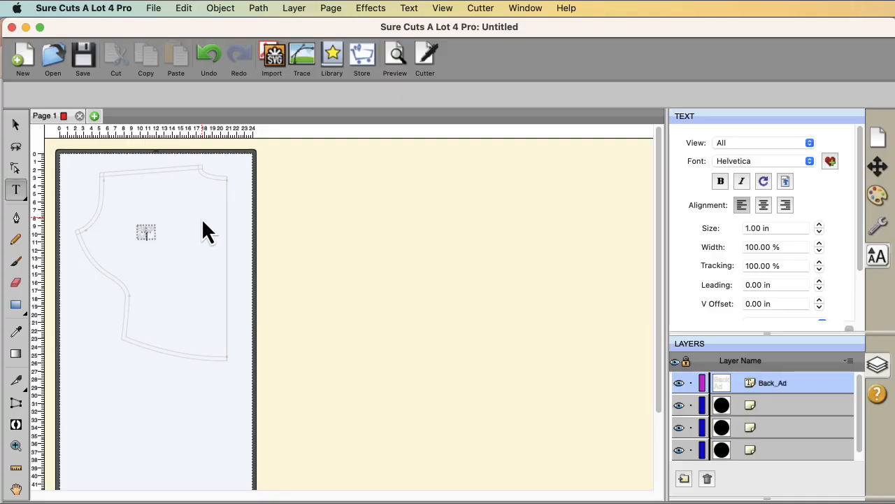
type("r")
left_click(204, 312)
Group the back piece's outlines together with its text label and name the group layer "Back".
key("super+a")
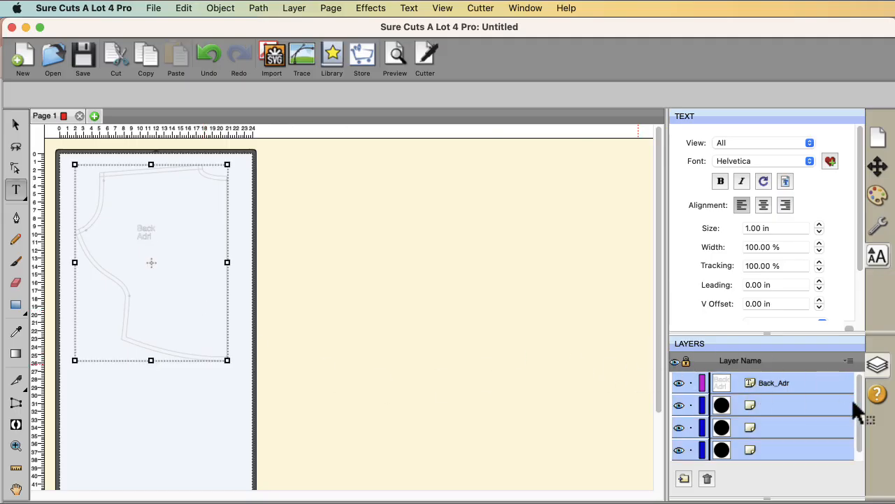
left_click(231, 8)
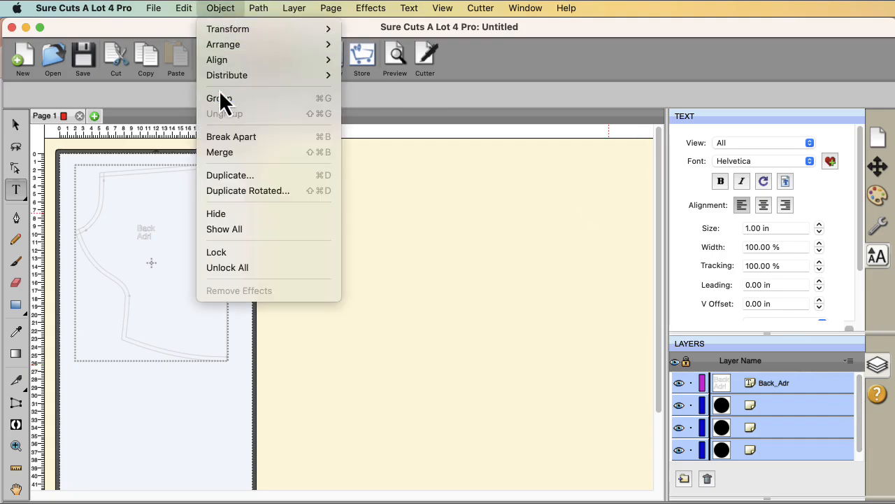
left_click(216, 100)
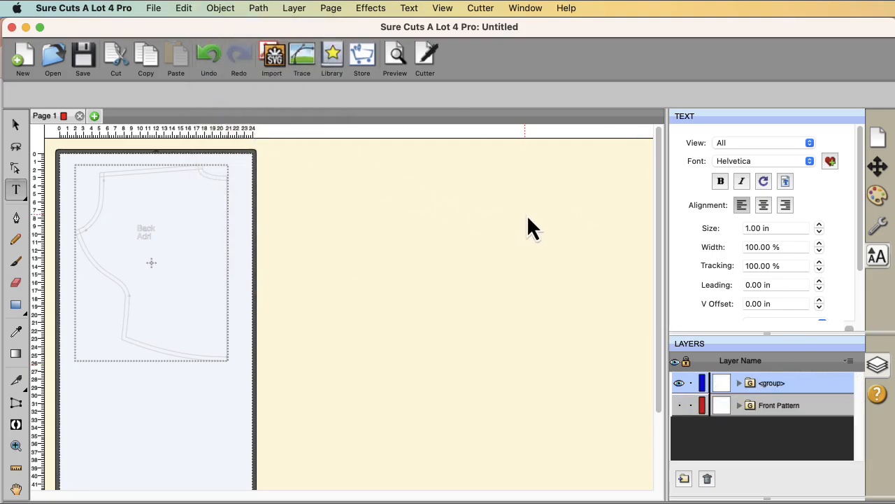
double_click(771, 387)
type("Back")
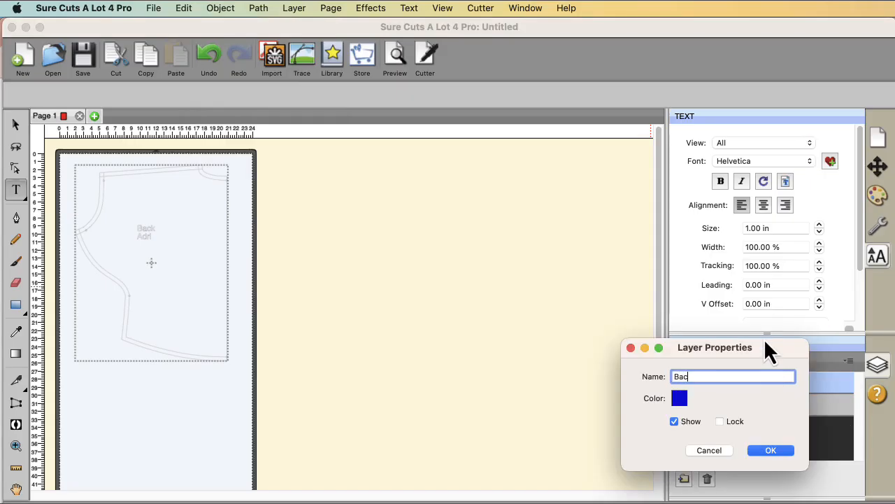
left_click(770, 449)
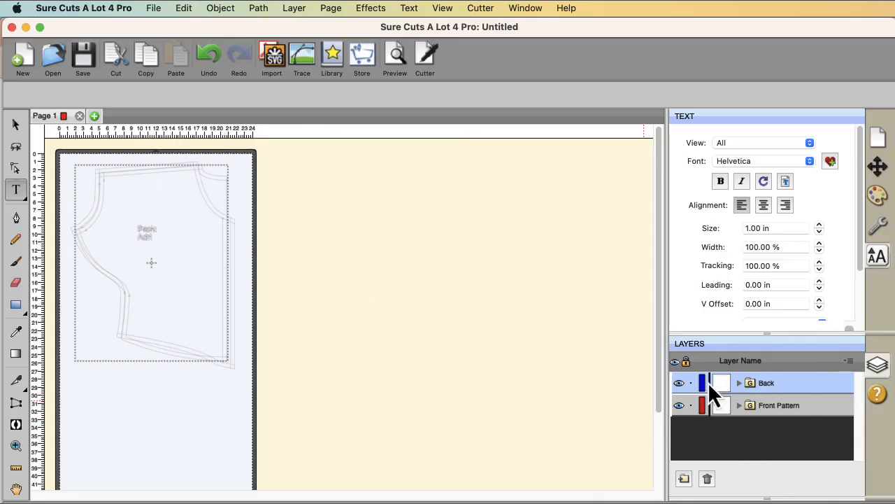
Move the back piece group down off the front piece to about X 0.4 in, Y 20.1 in.
left_click(182, 391)
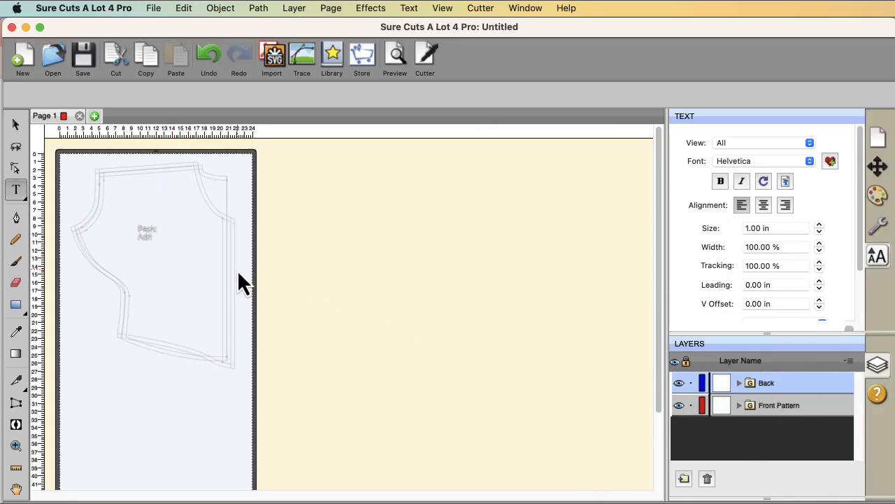
left_click(15, 125)
left_click(789, 384)
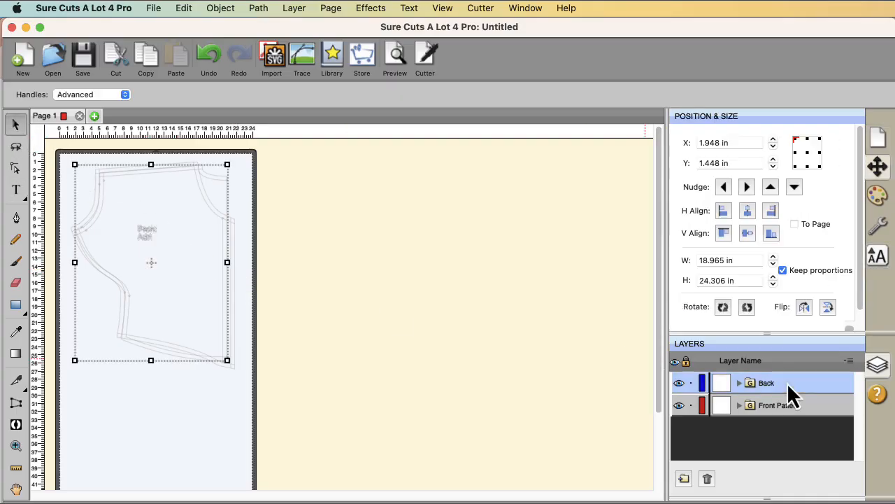
left_click_drag(203, 219, 147, 387)
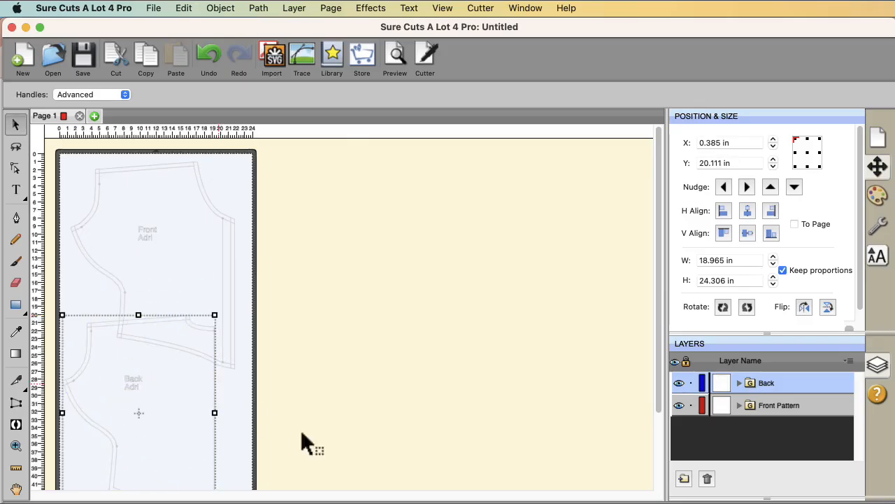
Rotate the back piece 180° and nest it just beneath the front piece's hem at about X 3.2 in, Y 23.3 in.
left_click_drag(661, 413, 660, 466)
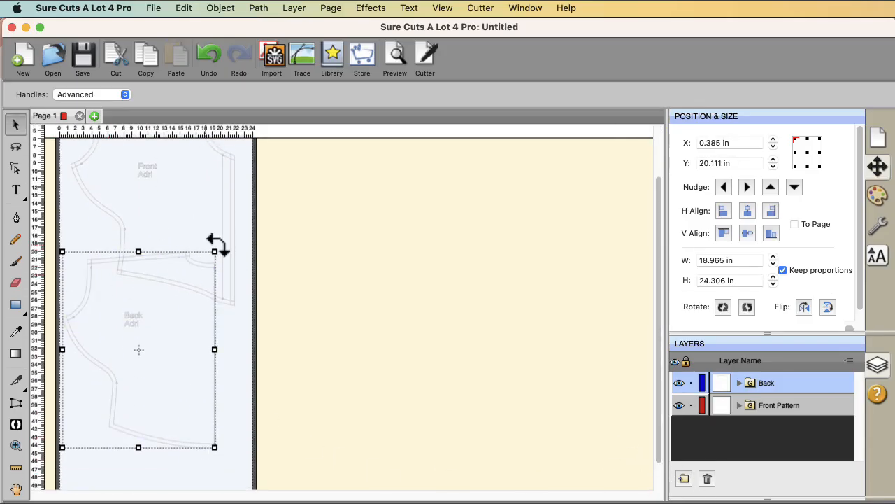
left_click_drag(219, 245, 65, 444)
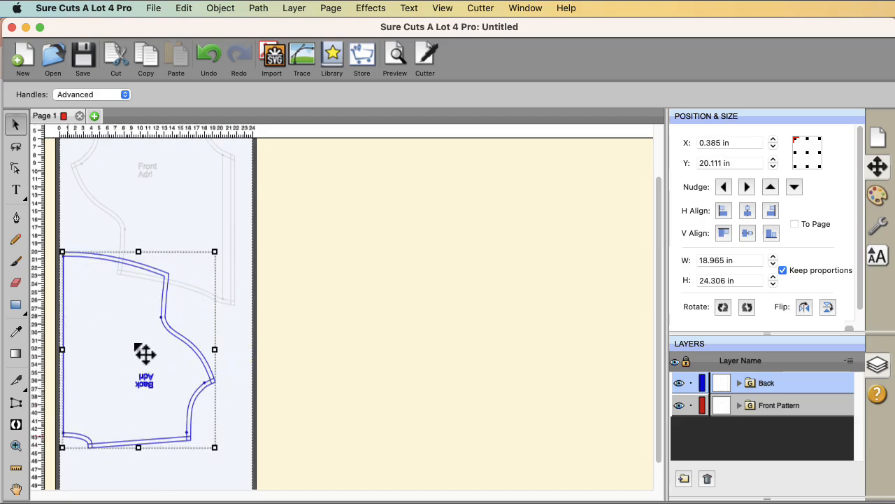
left_click_drag(144, 351, 167, 380)
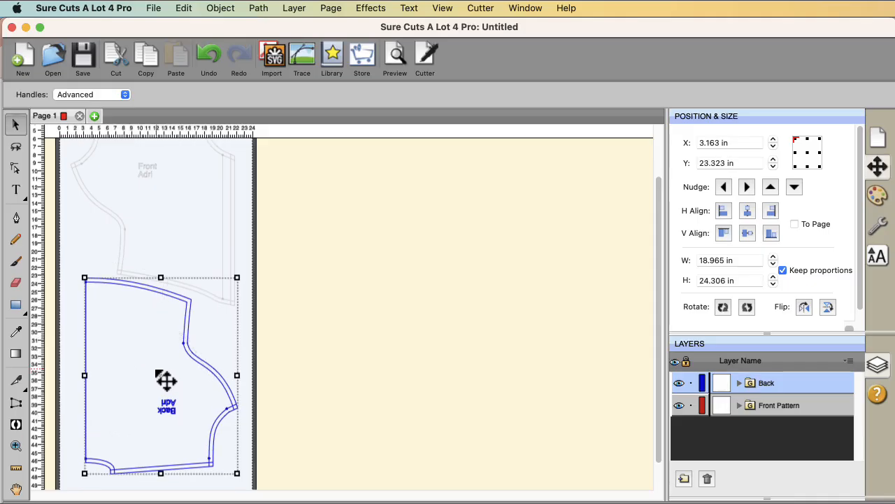
left_click(354, 319)
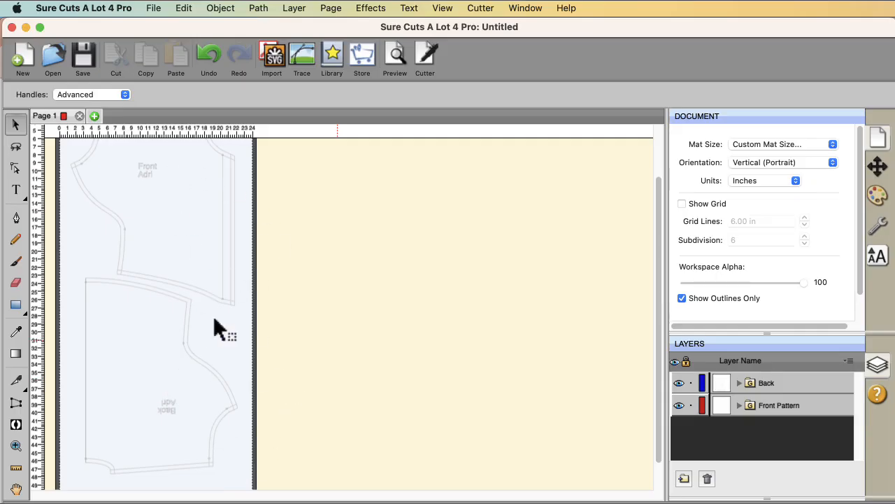
Save the project as "Adri Jacket" in Sure Cuts A Lot 4 format in the Adri Pattern folder.
left_click(182, 10)
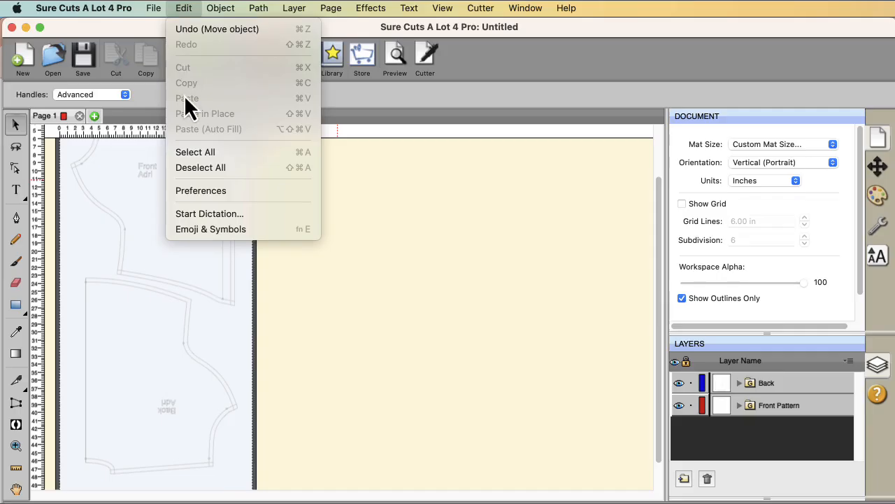
mouse_move(151, 8)
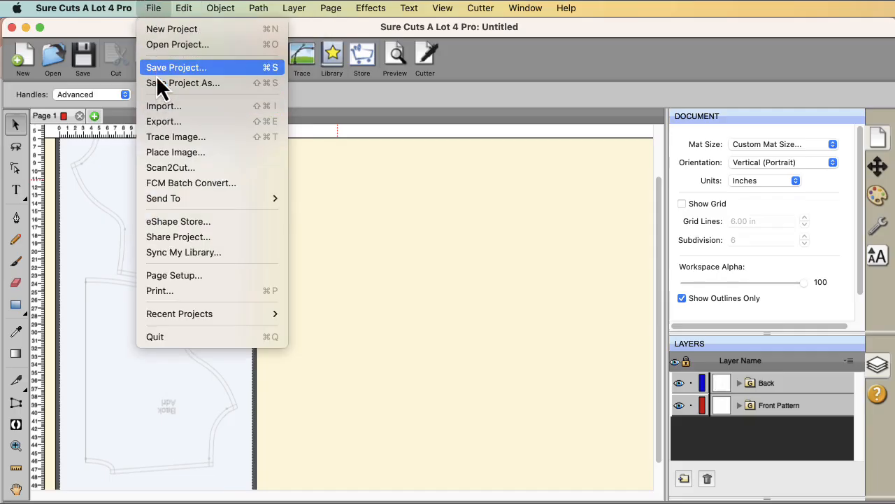
left_click(168, 83)
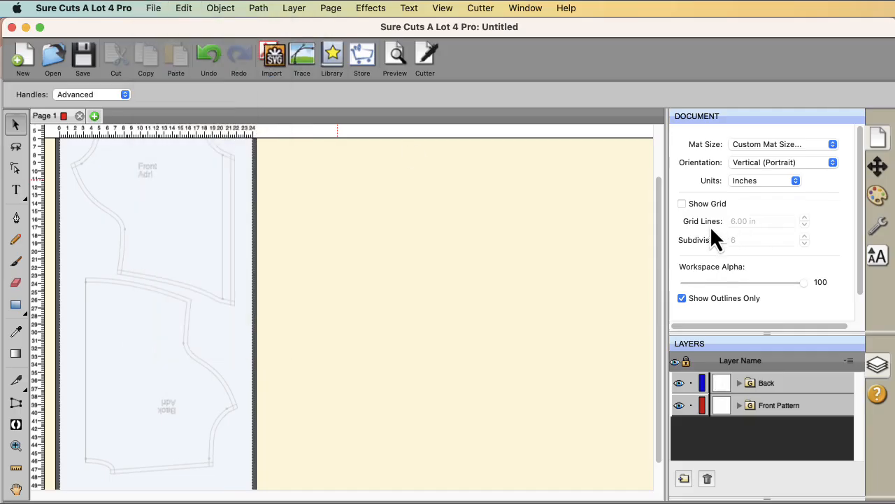
left_click_drag(830, 149, 592, 125)
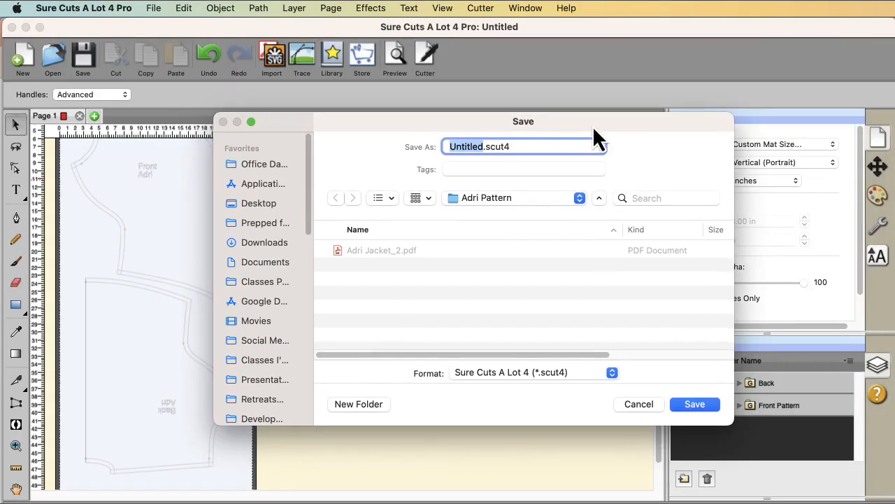
type("Adr")
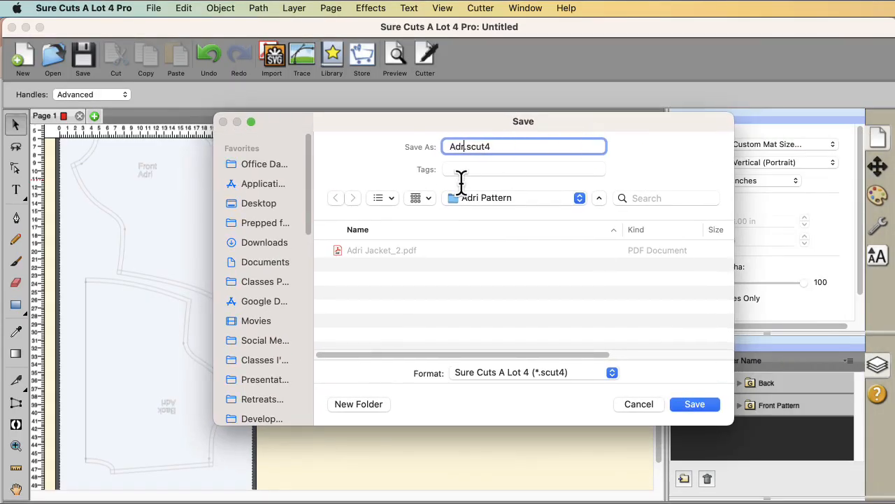
type("i Jack")
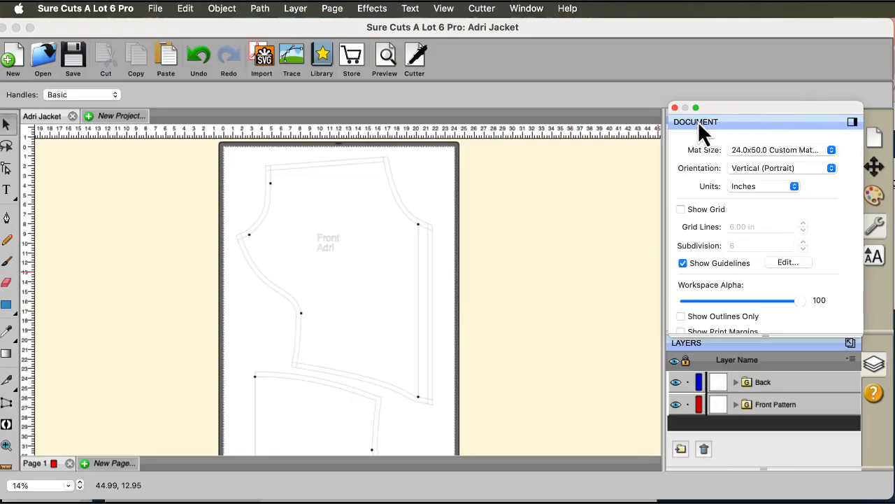
In Sure Cuts A Lot 6 Pro, close the floating document settings and set the stroke to Pen Color, Black from the Standard pen set.
left_click(674, 108)
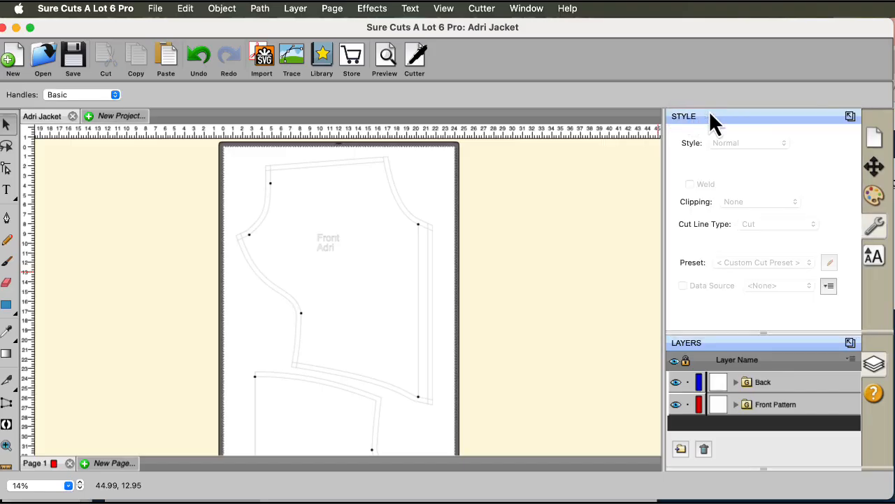
left_click(880, 205)
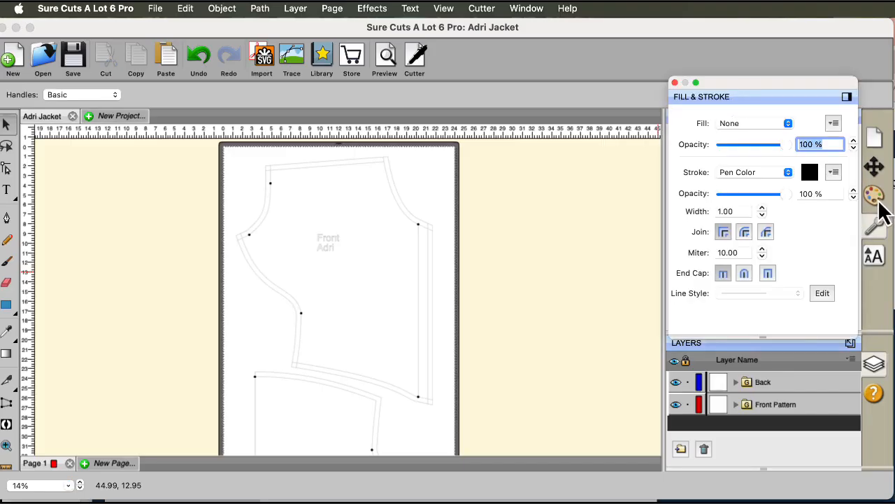
left_click(739, 172)
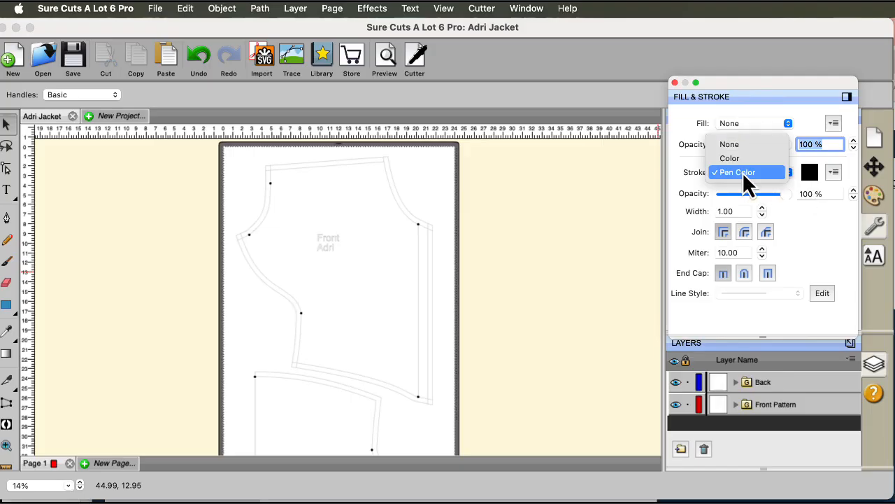
left_click(742, 172)
left_click(811, 177)
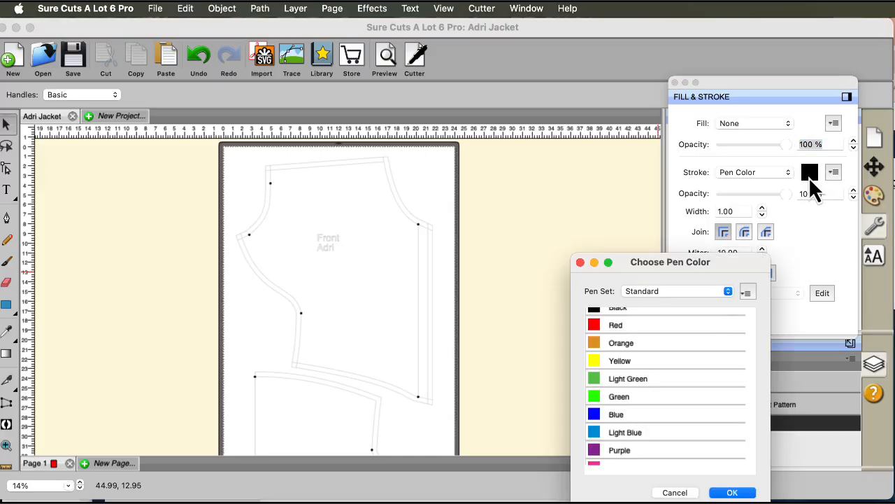
left_click(642, 310)
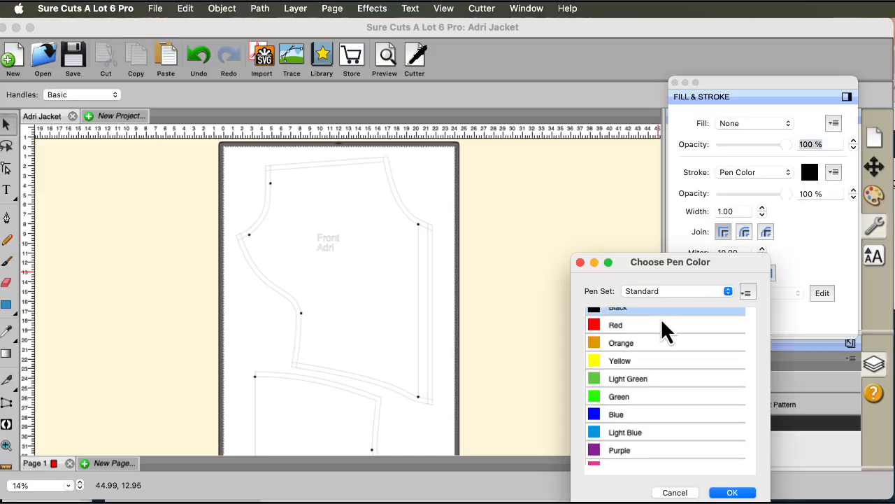
left_click(736, 491)
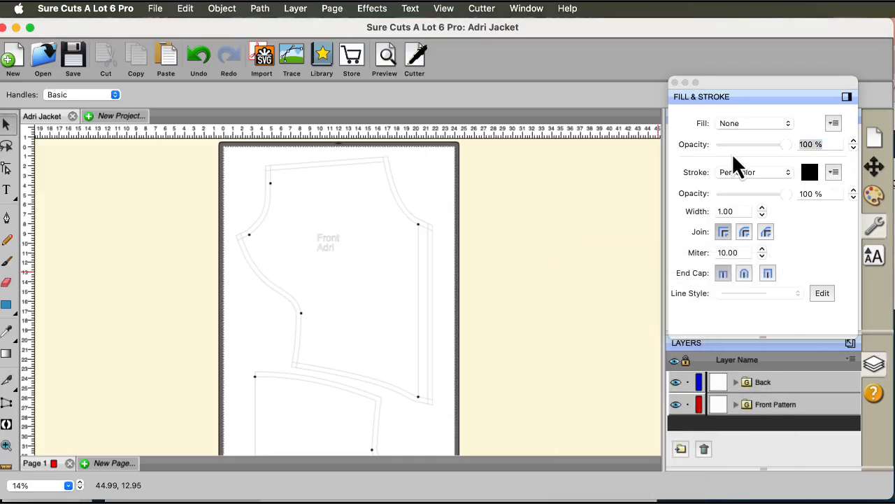